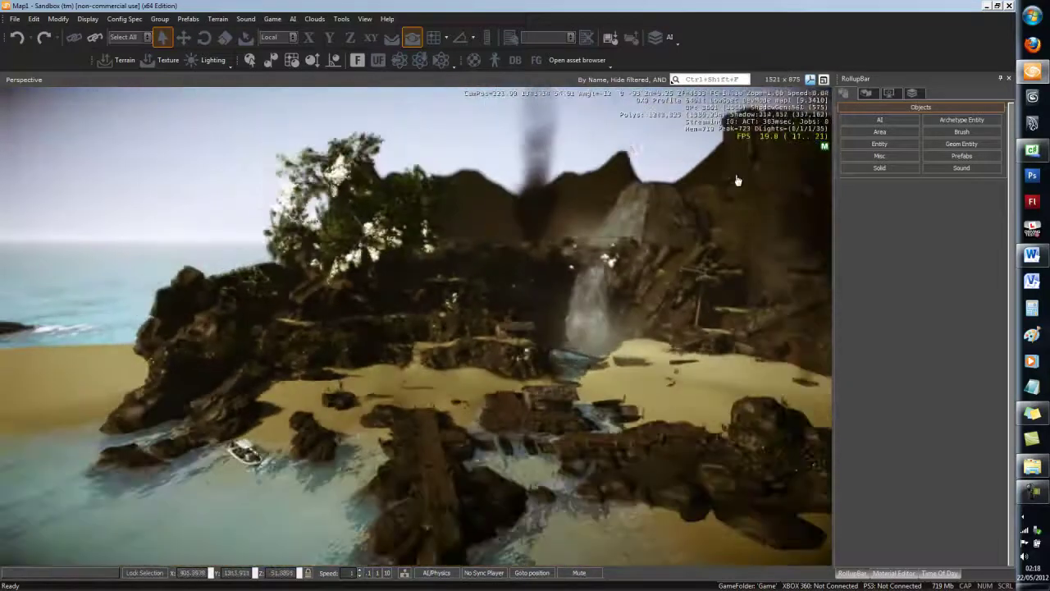
Open the layer list and hide all layers so only the bare terrain is left.
click(911, 92)
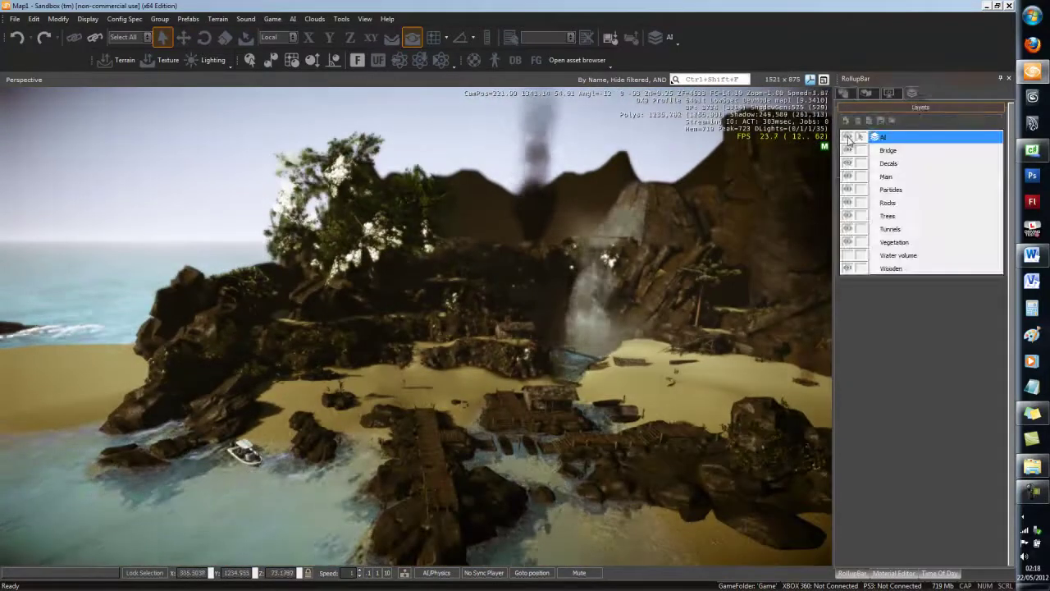
ctrl+click(848, 140)
Examine the bare terrain around the beach, the stepped cliffs and the waterfall pool.
right_drag(598, 324, 613, 289)
key(w)
key(s)
key(s)
key(w)
key(w)
key(s)
key(w)
key(w)
key(s)
key(s)
key(w)
key(w)
key(s)
key(w)
key(s)
right_drag(504, 343, 545, 355)
key(w)
Open the terrain Modify settings and activate the Flatten brush.
click(839, 101)
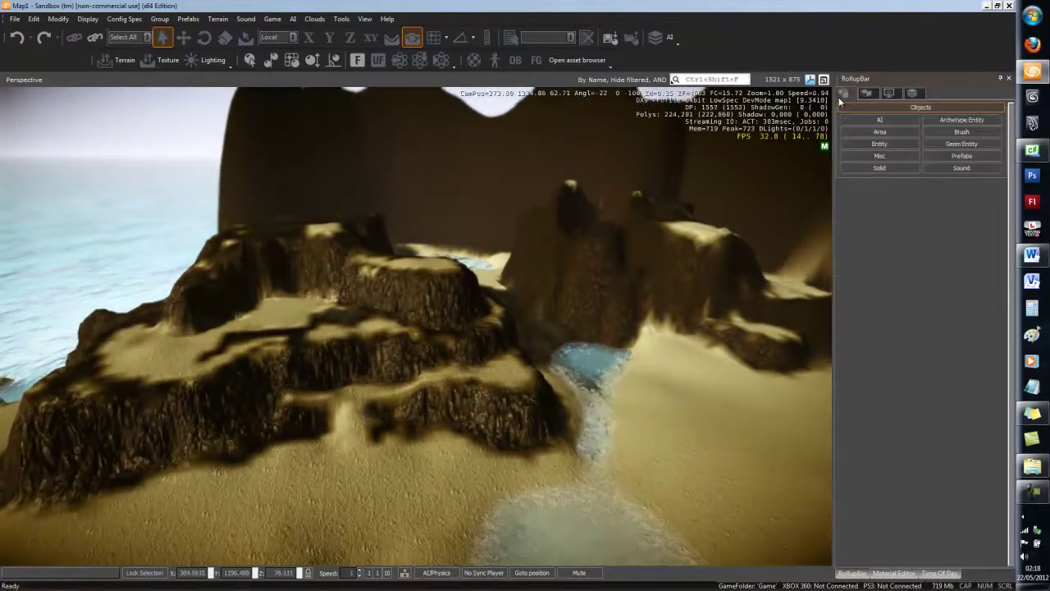
click(868, 93)
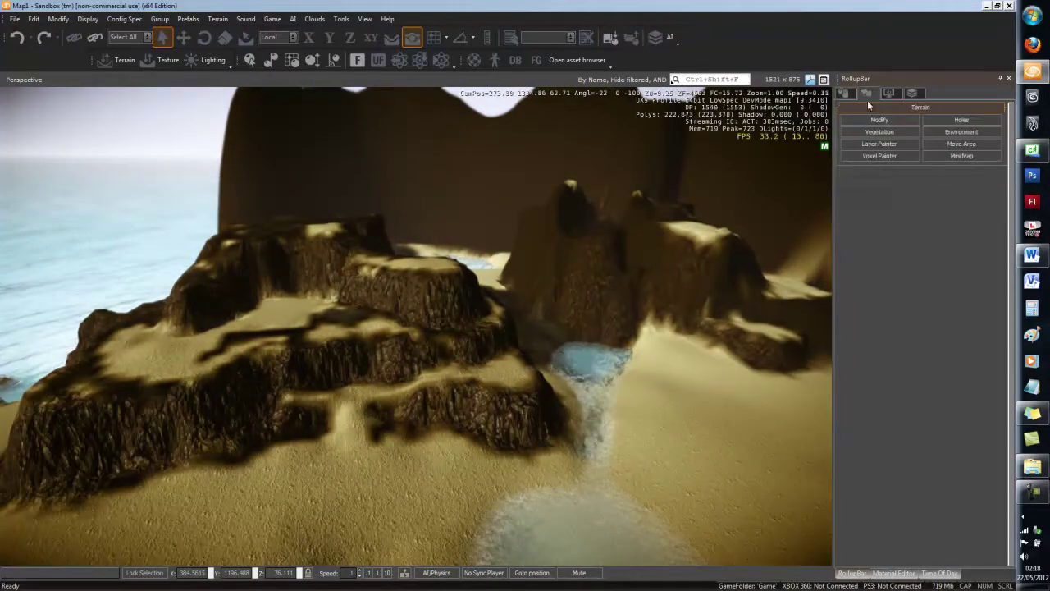
click(872, 121)
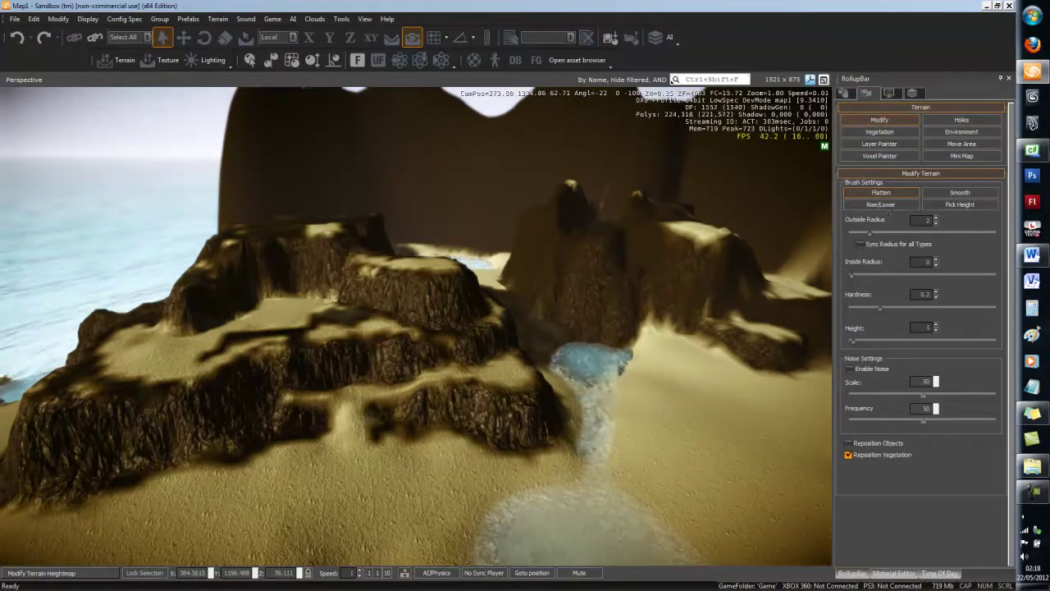
right_drag(687, 242, 684, 239)
key(s)
key(d)
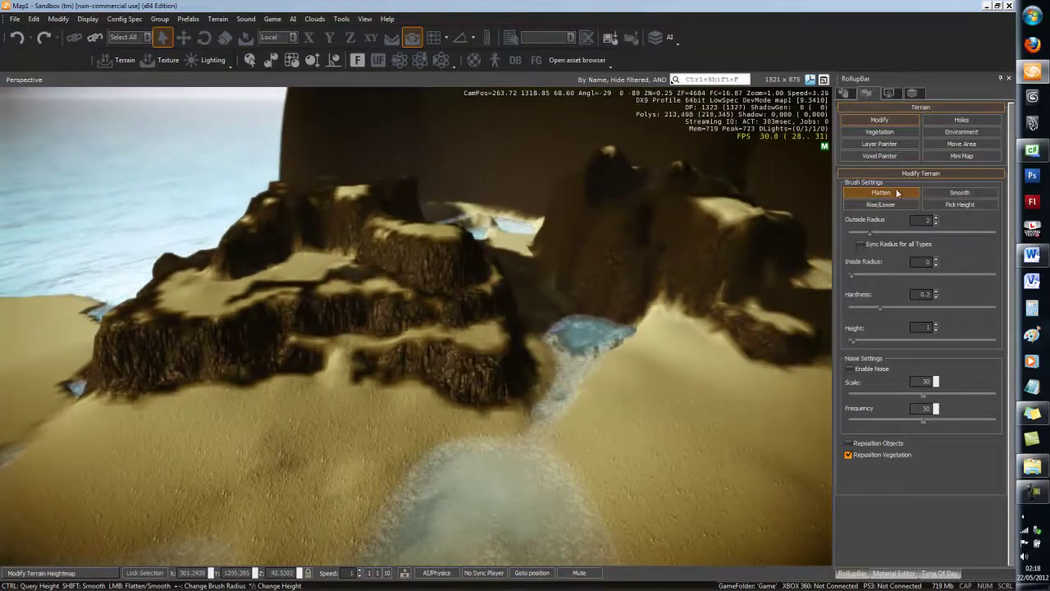
right_drag(658, 373, 658, 364)
key(w)
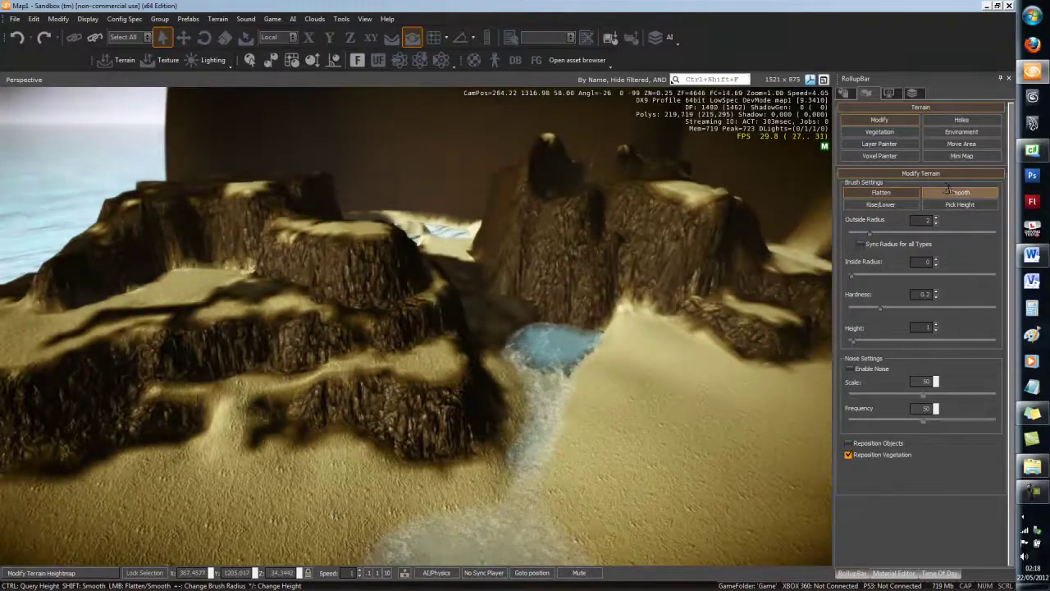
mouse_move(565, 416)
right_down()
mouse_move(561, 401)
mouse_move(565, 412)
right_up()
key(w)
key(s)
click(881, 192)
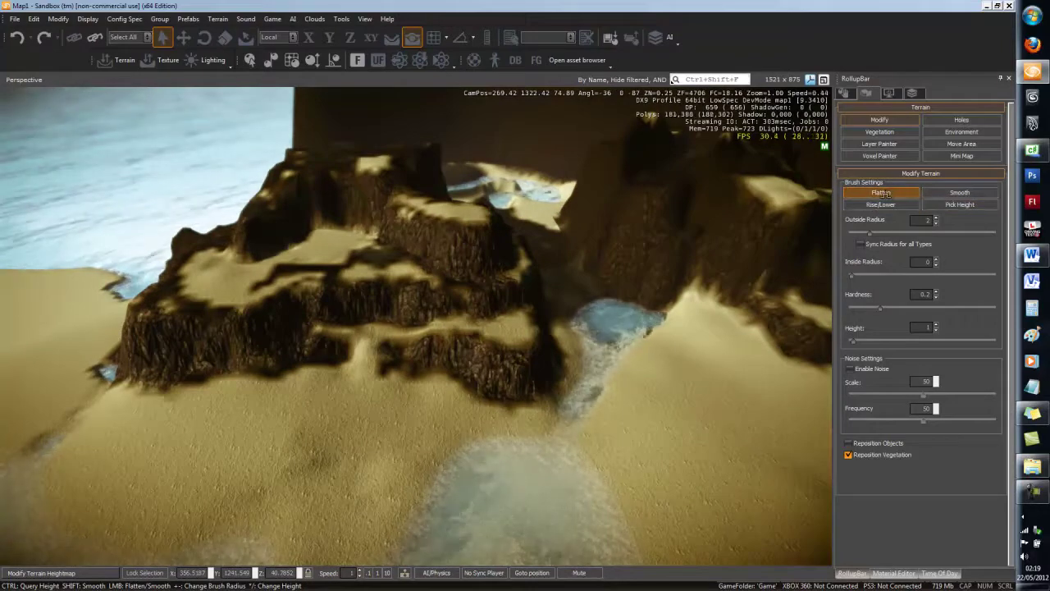
Examine the flat sandy ledges on the stepped cliff beside the pool.
key(w)
right_drag(472, 376, 477, 374)
key(s)
key(w)
key(s)
key(w)
scroll(613, 386, up, 2)
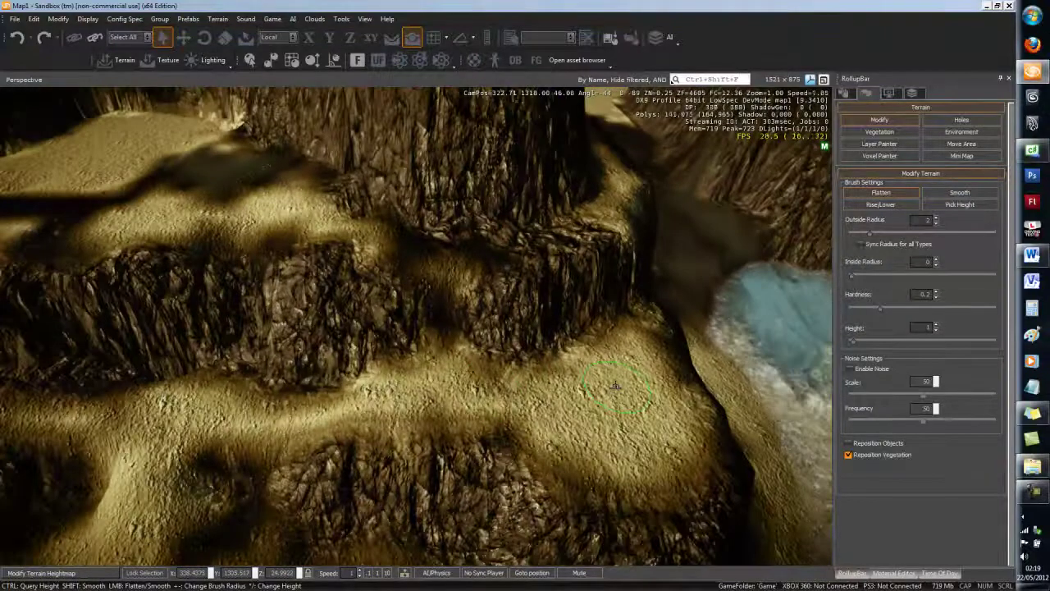
key(s)
right_drag(613, 386, 593, 426)
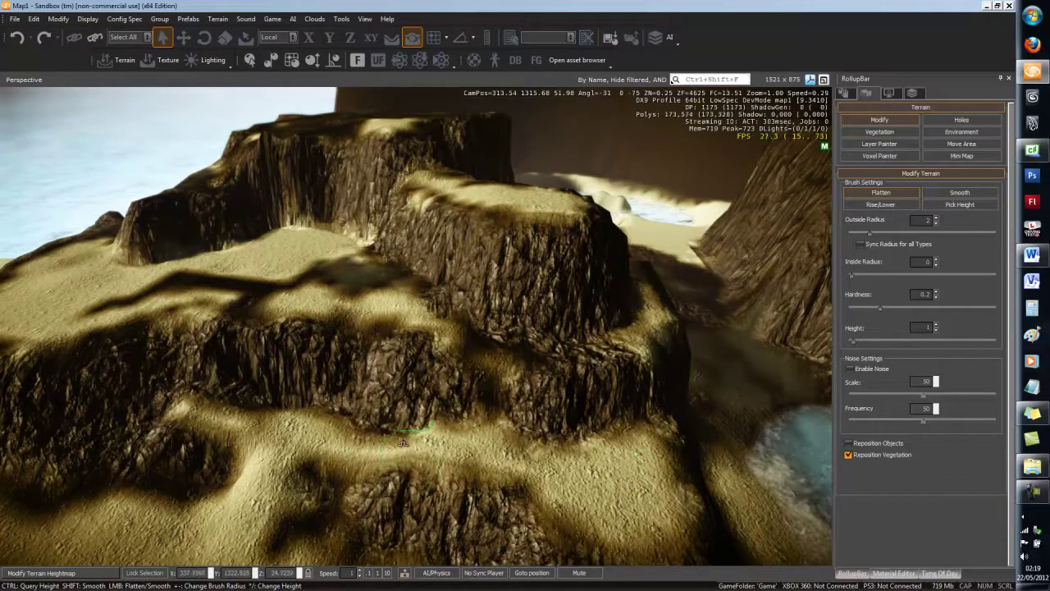
Pick the height of the cliff's sandy ledge as the Flatten height of 29.963.
right_drag(338, 332, 349, 325)
key(w)
key(s)
scroll(379, 293, up, 2)
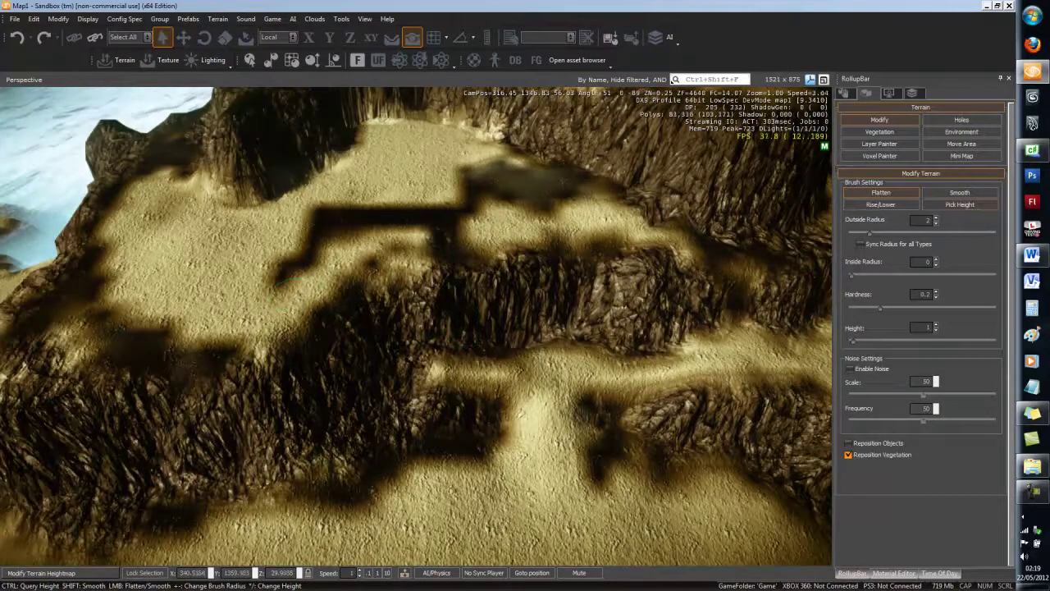
click(265, 311)
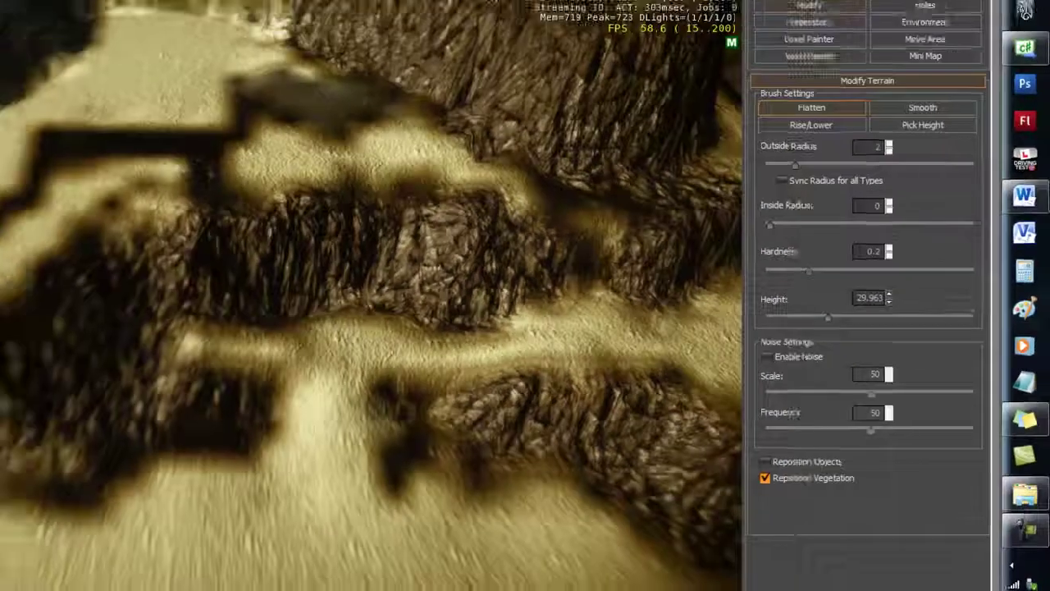
Try the Flatten brush on the beach below the cliff with an outside radius of about 3.16.
right_drag(169, 254, 274, 279)
scroll(275, 279, down, 7)
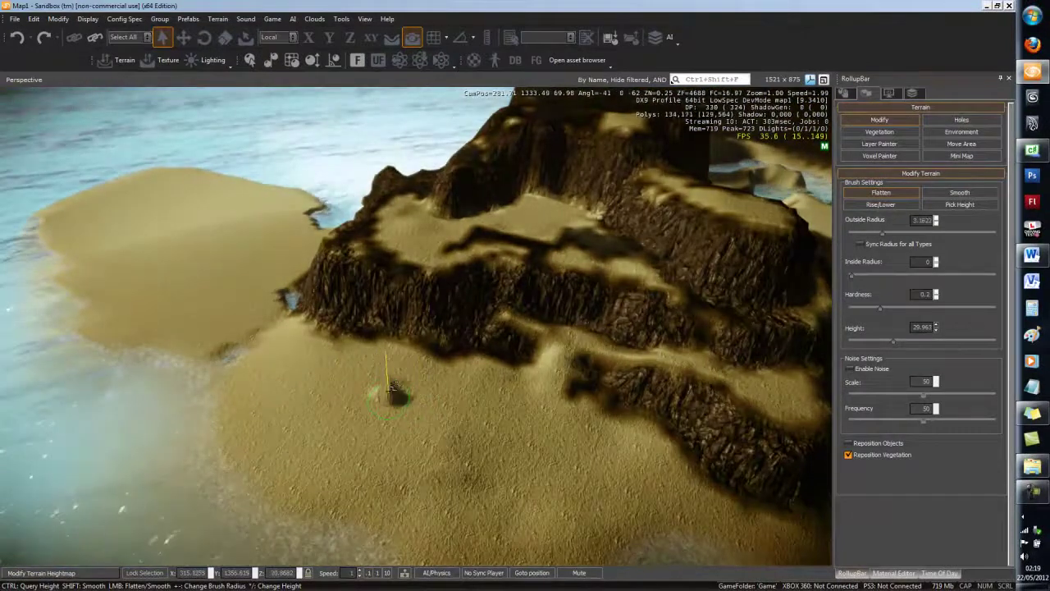
key(ctrl+z)
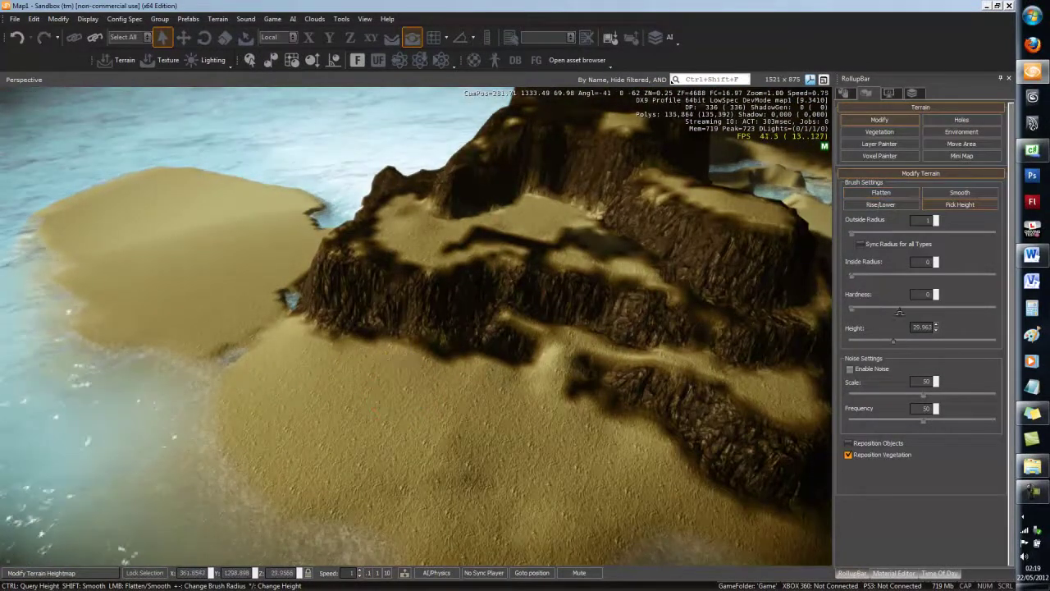
Raise a jagged ridge on the beach at the cliff foot using Flatten with hardness 0.99.
drag(342, 432, 343, 370)
click(369, 393)
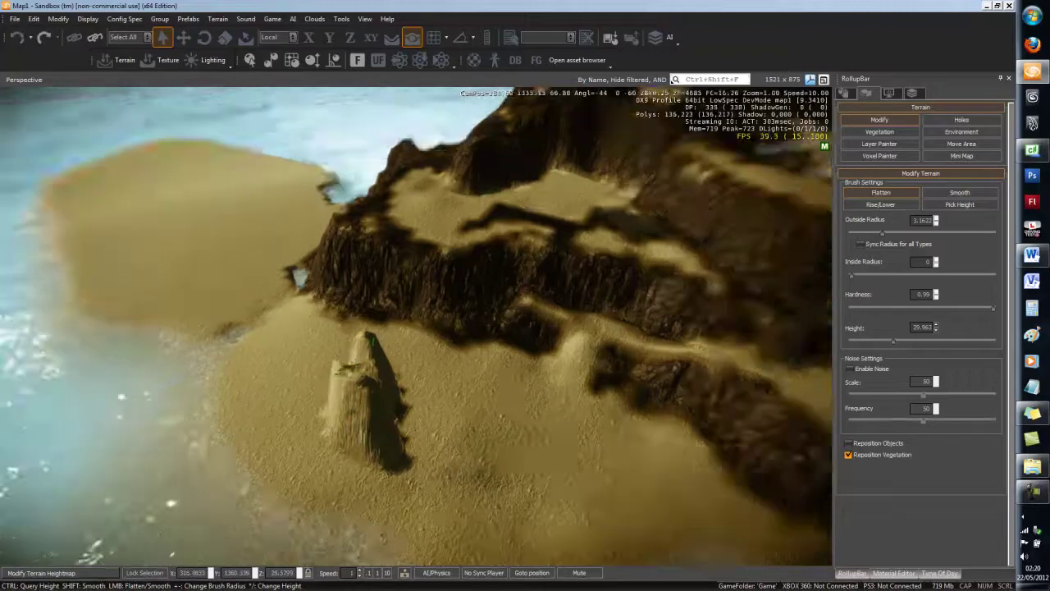
scroll(344, 371, up, 3)
mouse_move(344, 371)
right_down()
mouse_move(349, 379)
mouse_move(342, 373)
right_up()
scroll(338, 369, down, 3)
key(w)
scroll(344, 376, down, 2)
drag(345, 245, 440, 327)
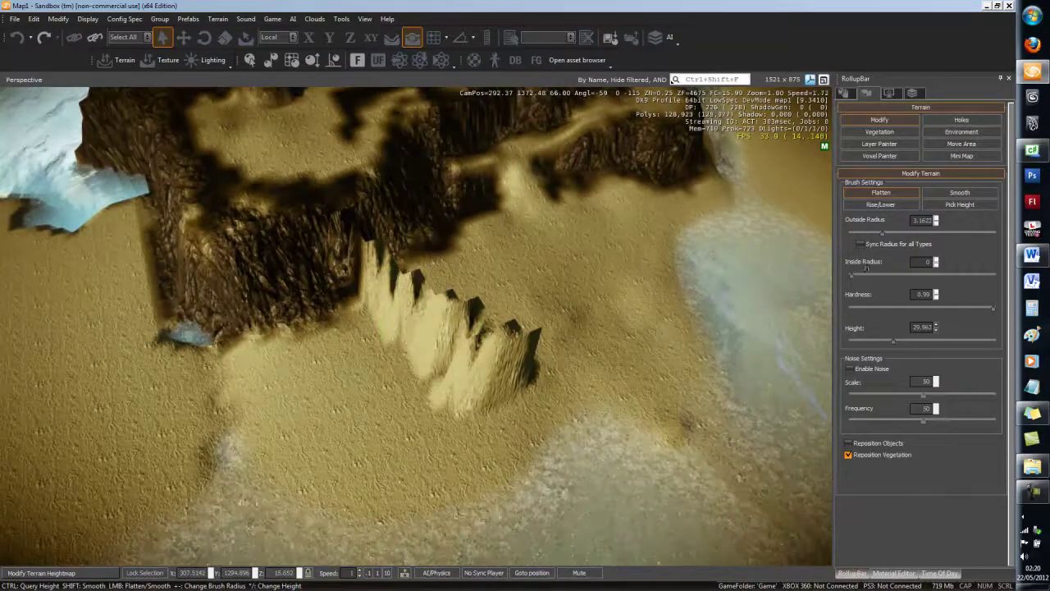
Broaden the ridge into a flat-topped plateau using Flatten with inside radius about 2.88 and outside radius about 11.22.
drag(412, 298, 448, 334)
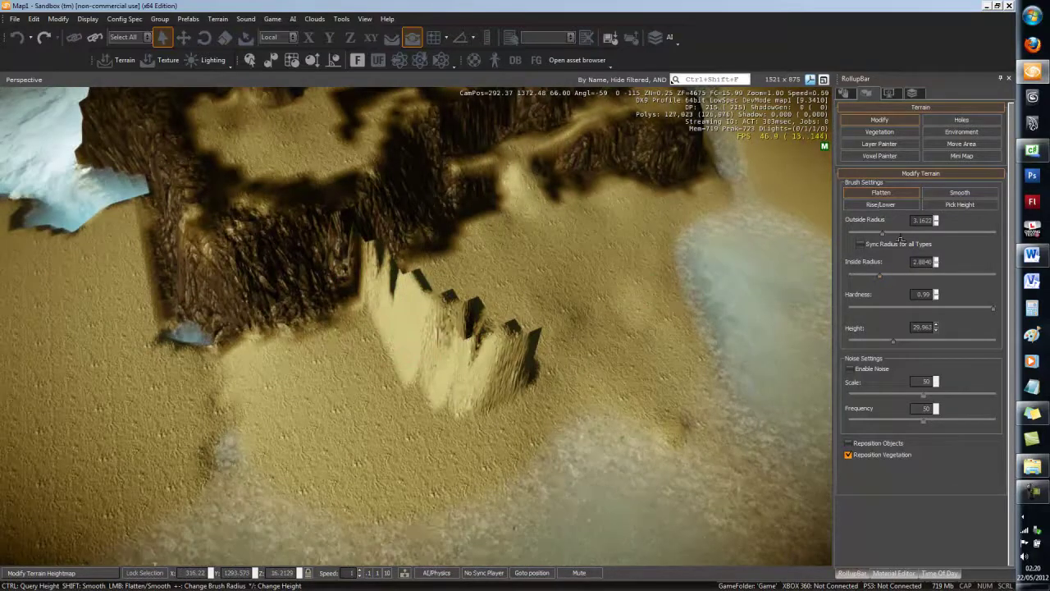
drag(418, 284, 419, 267)
mouse_move(449, 289)
right_down()
mouse_move(459, 290)
mouse_move(431, 291)
mouse_move(457, 289)
mouse_move(462, 238)
mouse_move(423, 344)
mouse_move(409, 326)
mouse_move(427, 329)
mouse_move(434, 316)
right_up()
key(d)
key(w)
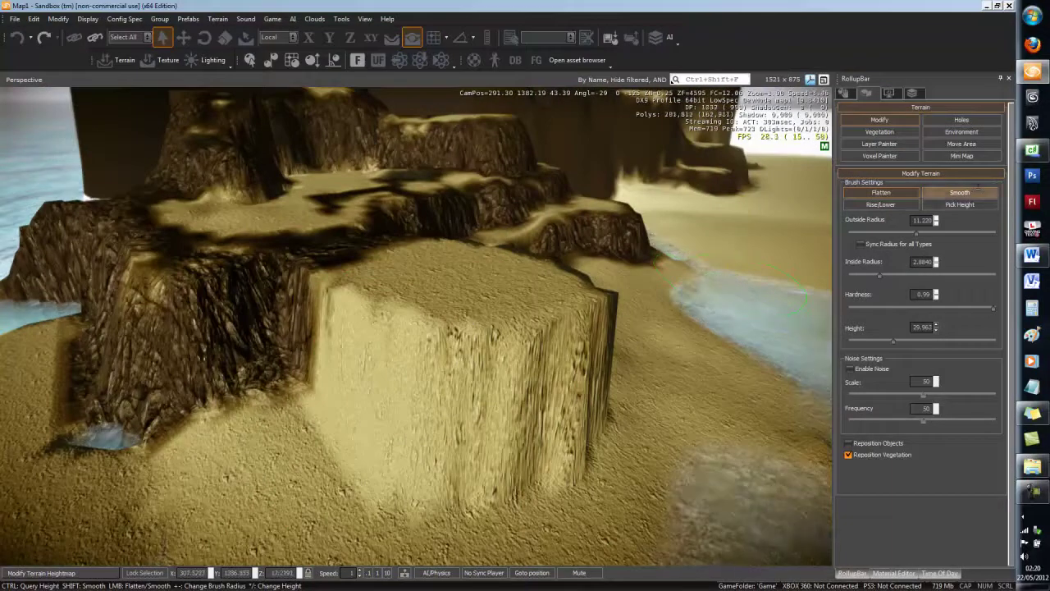
Smooth the plateau's front corner and edges with outside radius 2, lowering the Smooth brush hardness to 0.32.
key(s)
right_drag(690, 341, 689, 347)
mouse_move(689, 348)
mouse_down()
mouse_move(682, 365)
mouse_move(640, 381)
mouse_move(547, 399)
mouse_up()
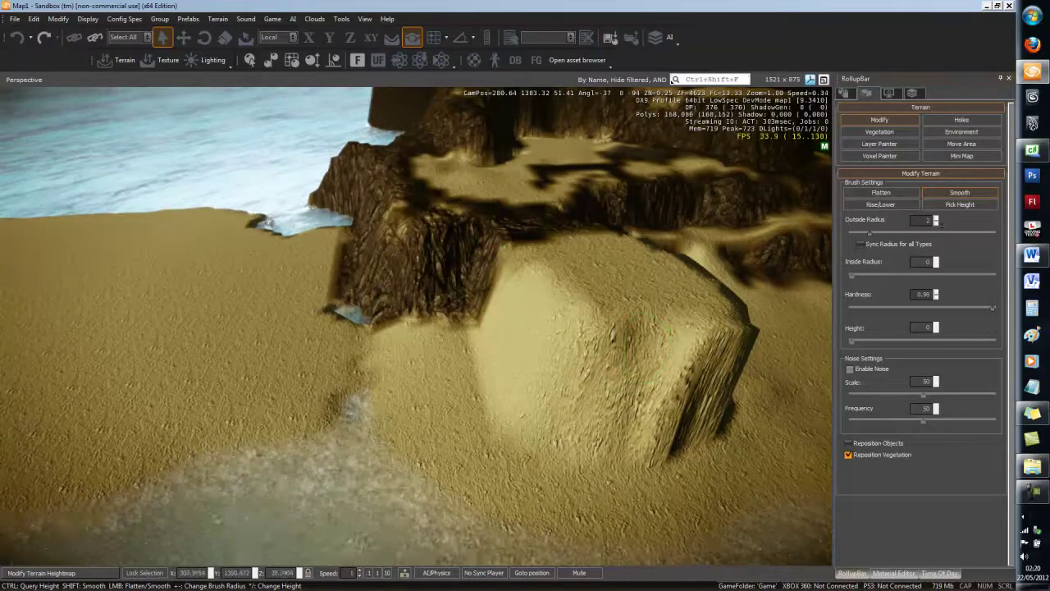
mouse_move(672, 382)
mouse_down()
mouse_move(697, 346)
mouse_move(681, 386)
mouse_move(652, 414)
mouse_move(623, 385)
mouse_move(547, 368)
mouse_move(598, 335)
mouse_up()
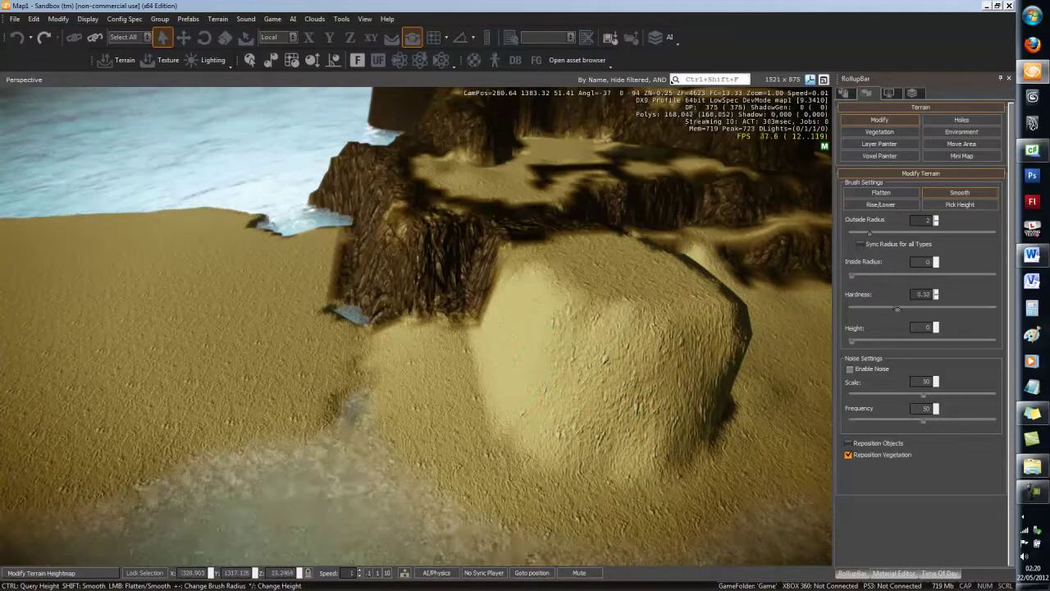
Smooth the front face of the raised plateau further.
right_drag(810, 341, 746, 360)
key(w)
key(s)
mouse_move(511, 369)
mouse_down()
mouse_move(617, 339)
mouse_move(578, 357)
mouse_move(592, 338)
mouse_up()
key(s)
right_drag(592, 338, 597, 341)
key(a)
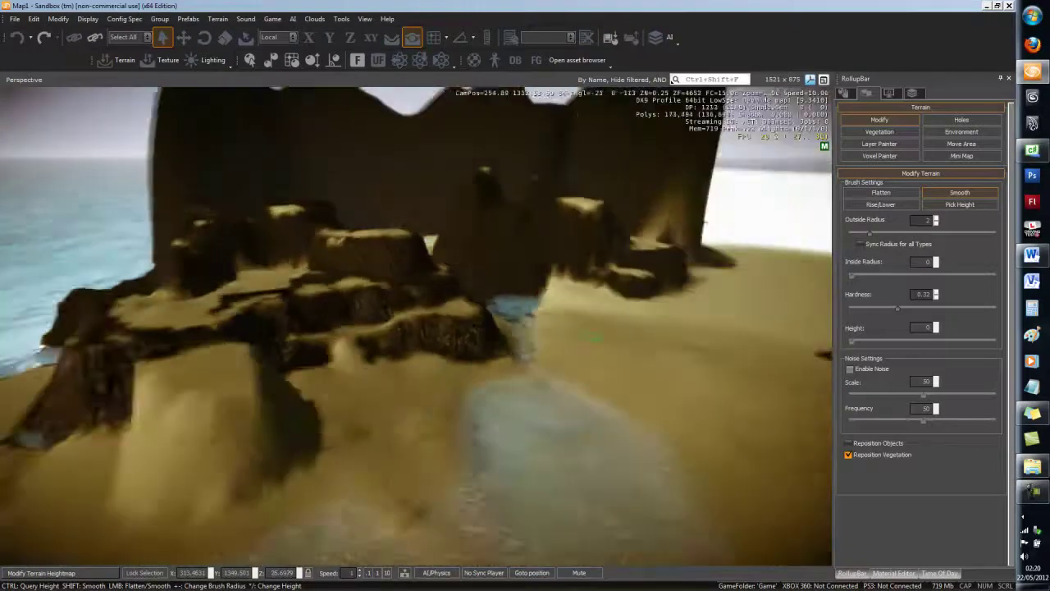
Smooth the plateau's side and upper edge where it meets the rock cliff.
key(w)
right_drag(340, 451, 337, 451)
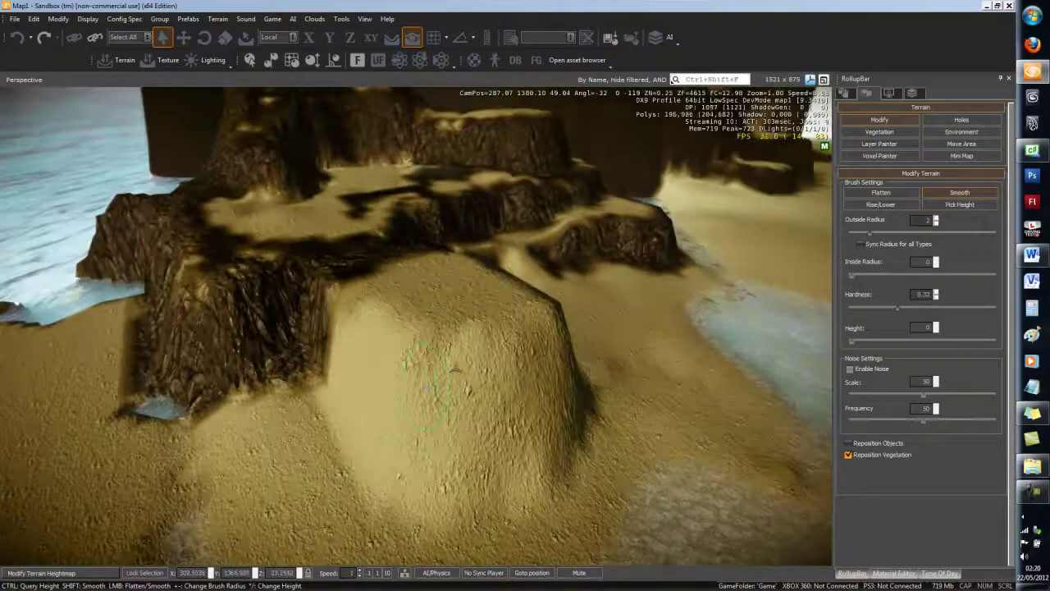
drag(379, 351, 349, 335)
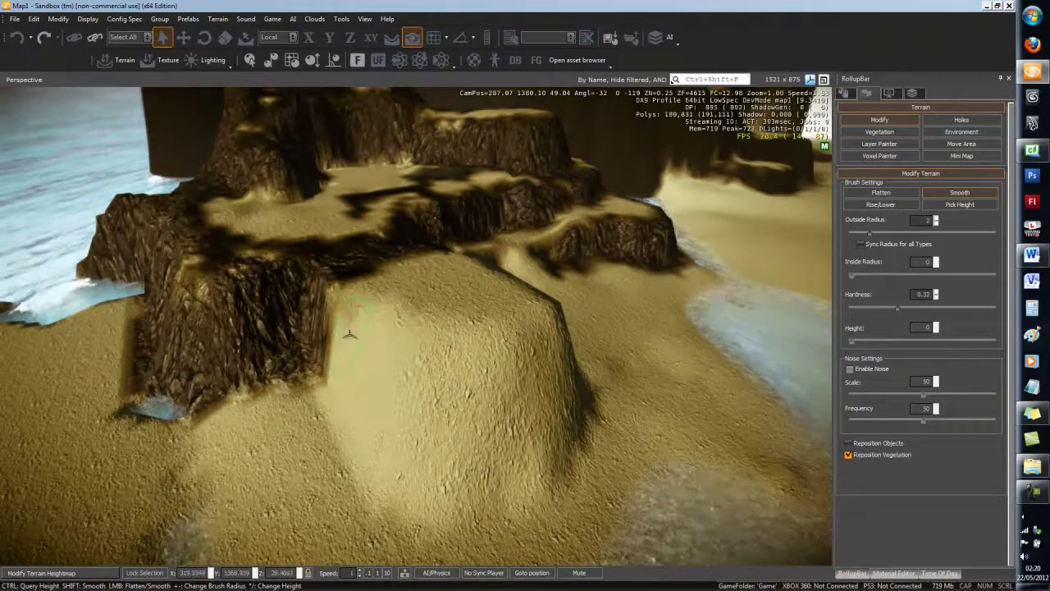
key(d)
right_drag(502, 331, 500, 332)
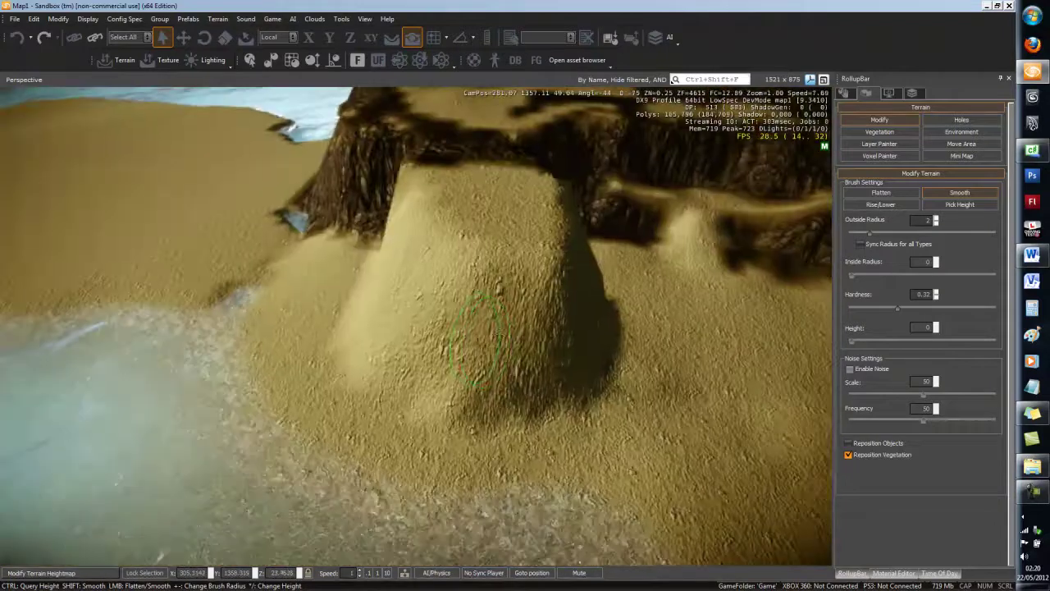
key(d)
right_drag(554, 265, 554, 265)
key(s)
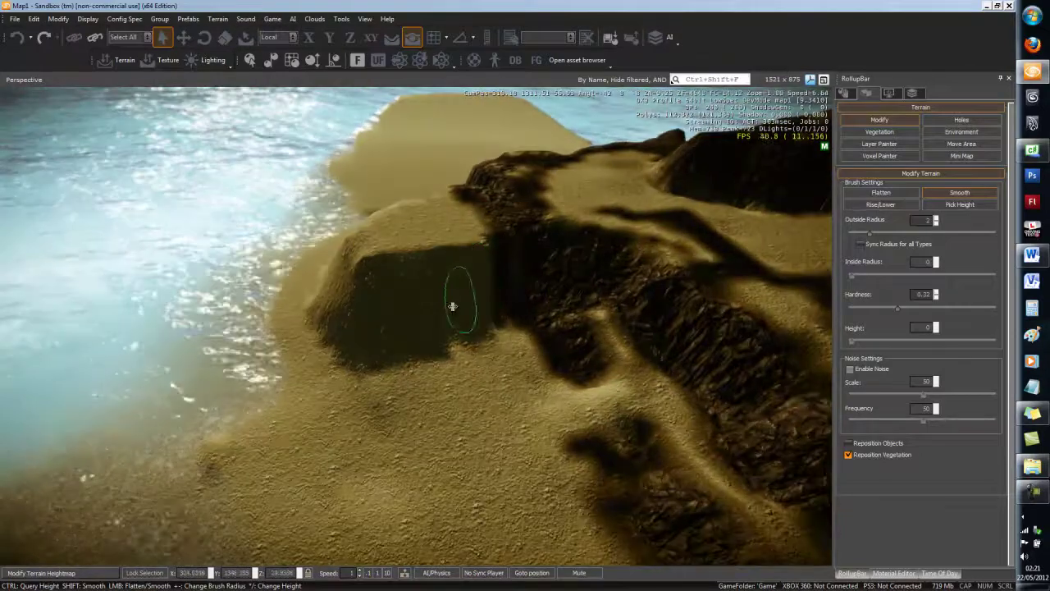
right_drag(384, 286, 389, 288)
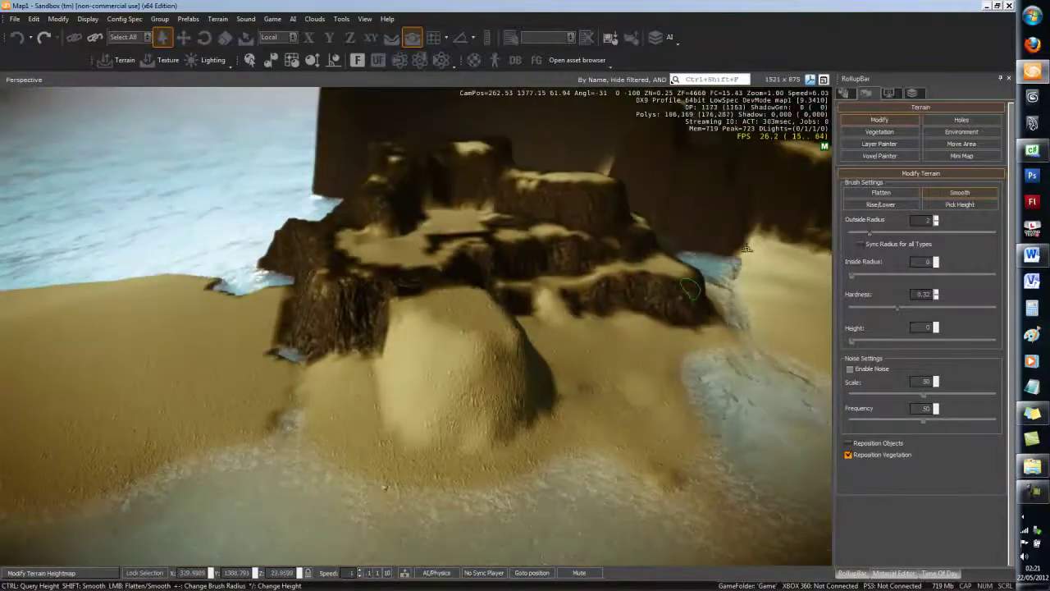
Switch to the Rise/Lower brush and set its height to -1 at the rocky ledge between the steep cliffs.
right_drag(541, 354, 544, 349)
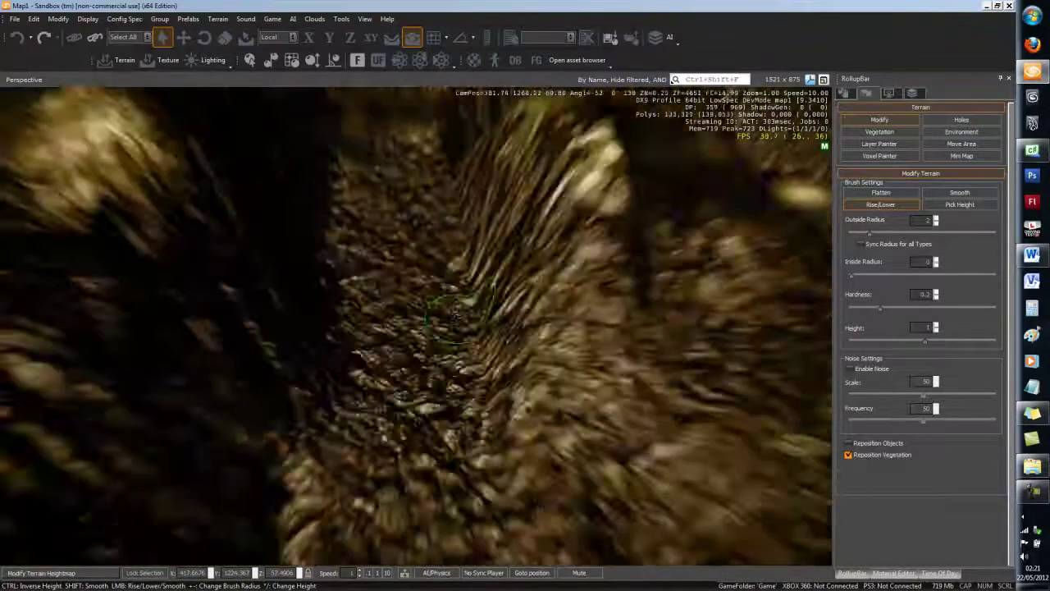
right_drag(456, 316, 456, 319)
key(s)
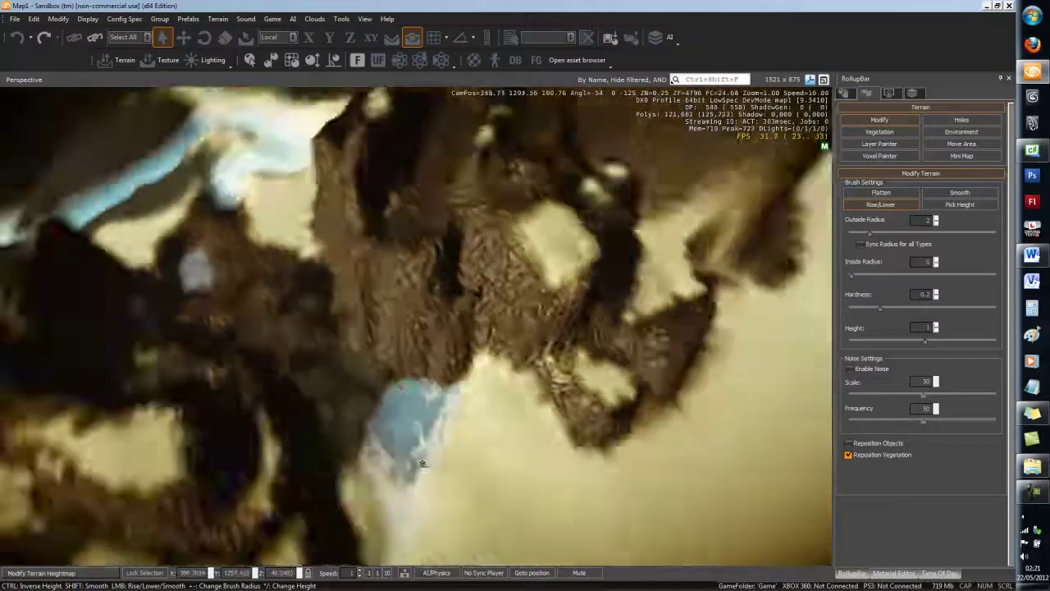
right_drag(422, 464, 434, 460)
key(d)
right_drag(440, 460, 417, 334)
key(w)
key(w)
key(w)
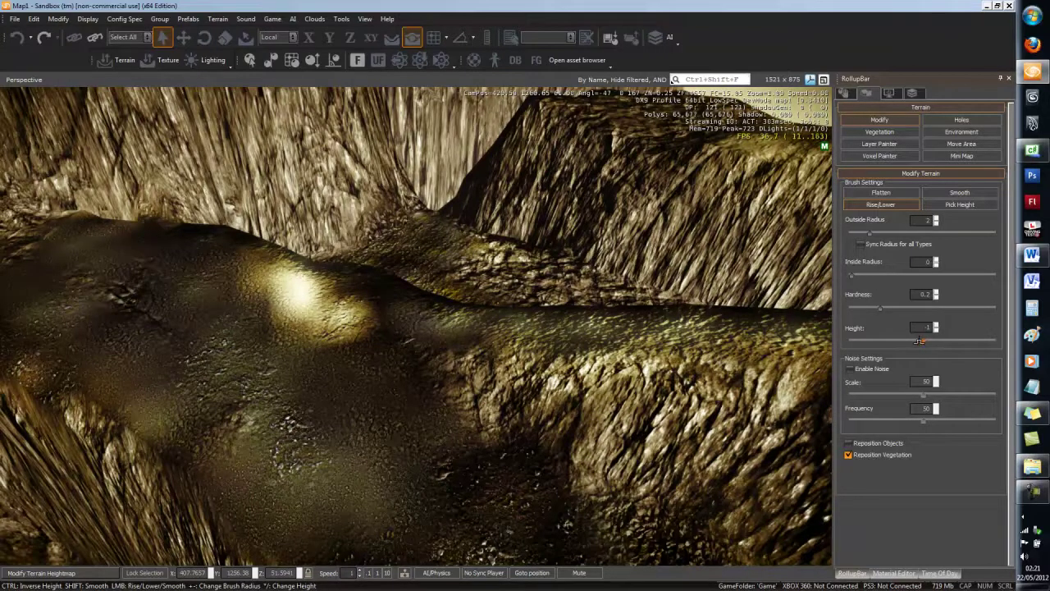
Set the Rise/Lower brush height to 1 at the rocky ledge.
key(s)
right_drag(538, 374, 530, 380)
key(w)
key(s)
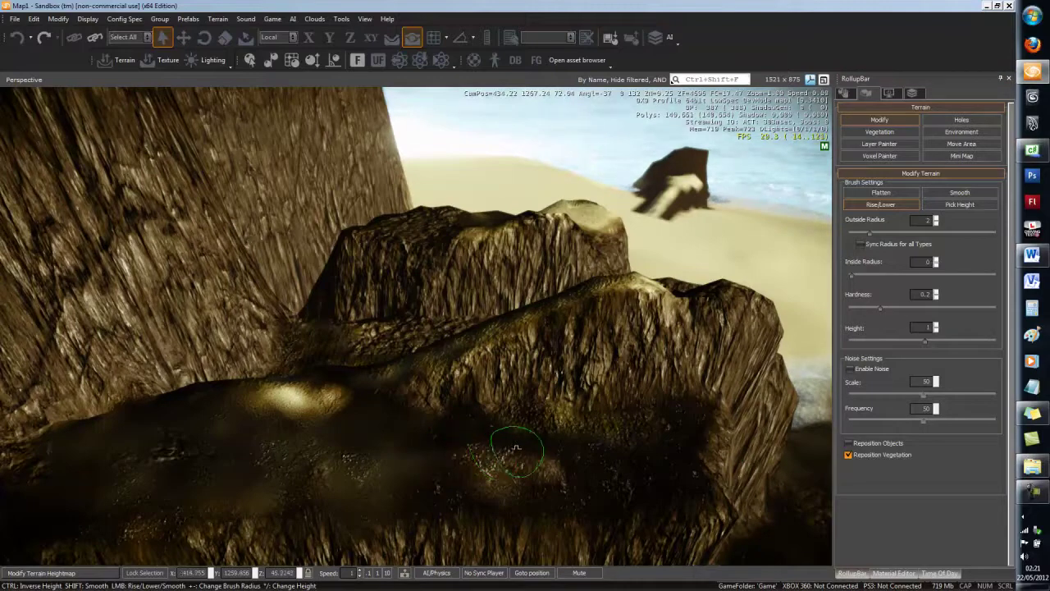
Raise the seaward foot of the beach plateau using Rise/Lower with inside and outside radius about 2.63.
mouse_move(429, 450)
right_down()
mouse_move(429, 440)
mouse_move(417, 451)
mouse_move(436, 443)
right_up()
key(a)
right_drag(367, 476, 373, 469)
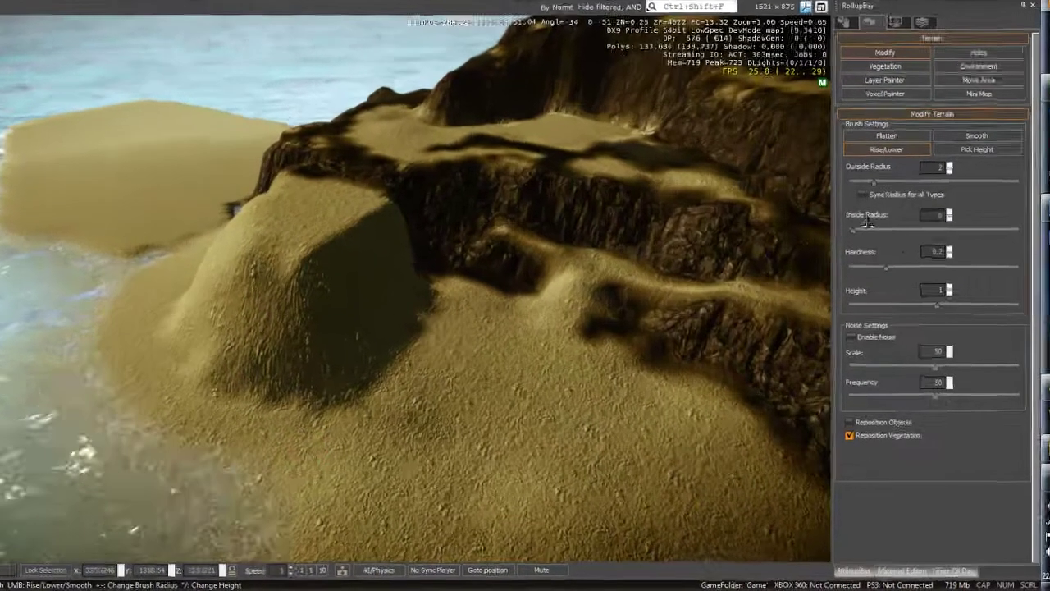
drag(851, 274, 875, 274)
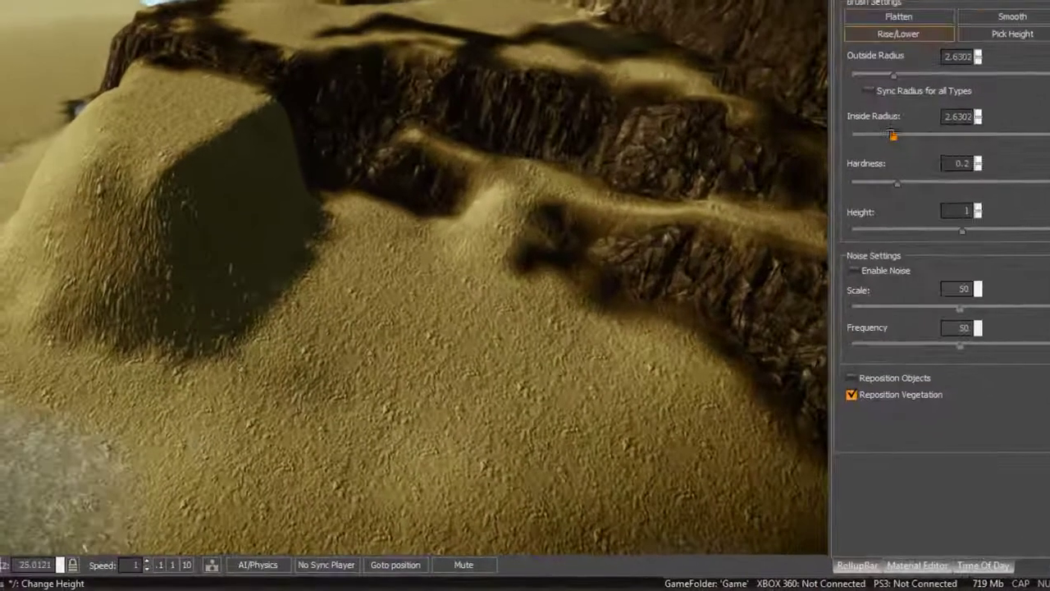
right_drag(174, 301, 166, 305)
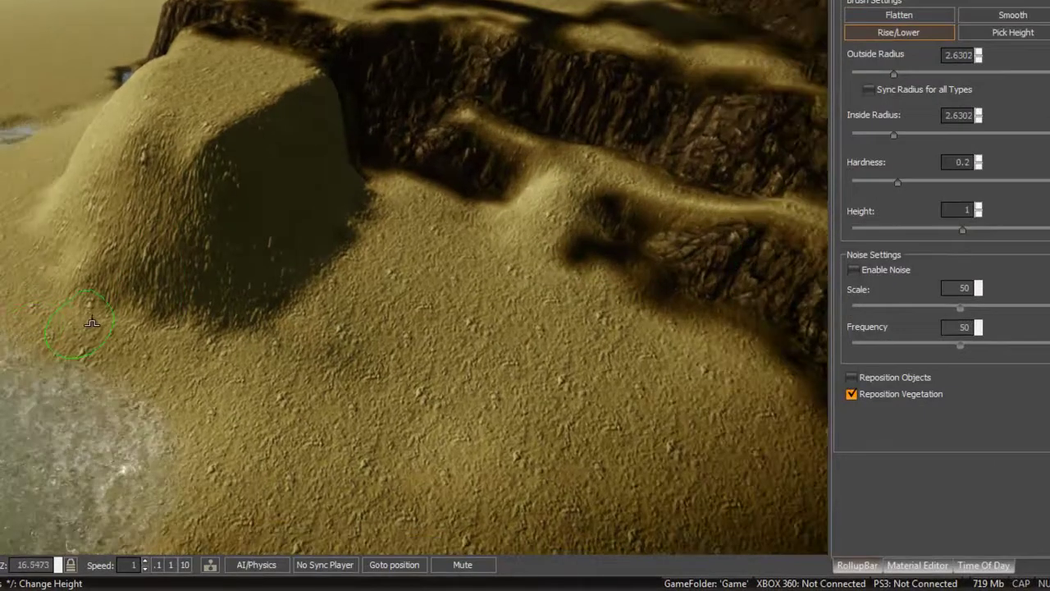
mouse_move(139, 297)
mouse_down()
mouse_move(144, 261)
mouse_move(79, 234)
mouse_move(117, 199)
mouse_move(140, 222)
mouse_move(152, 246)
mouse_move(69, 220)
mouse_up()
mouse_move(86, 168)
mouse_down()
mouse_move(123, 188)
mouse_move(156, 237)
mouse_move(90, 287)
mouse_move(19, 271)
mouse_move(25, 304)
mouse_move(123, 295)
mouse_move(131, 261)
mouse_move(83, 253)
mouse_move(66, 213)
mouse_move(175, 241)
mouse_move(49, 263)
mouse_move(122, 159)
mouse_move(140, 187)
mouse_up()
Smooth the raised seaward slope of the plateau with the Smooth brush at hardness 0.68.
click(1012, 13)
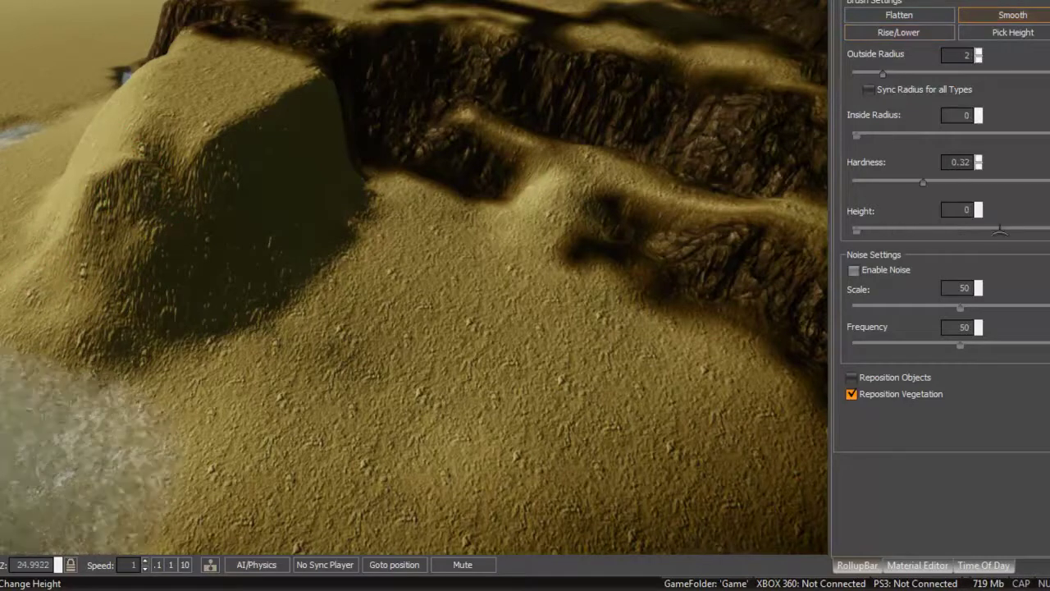
drag(930, 180, 996, 181)
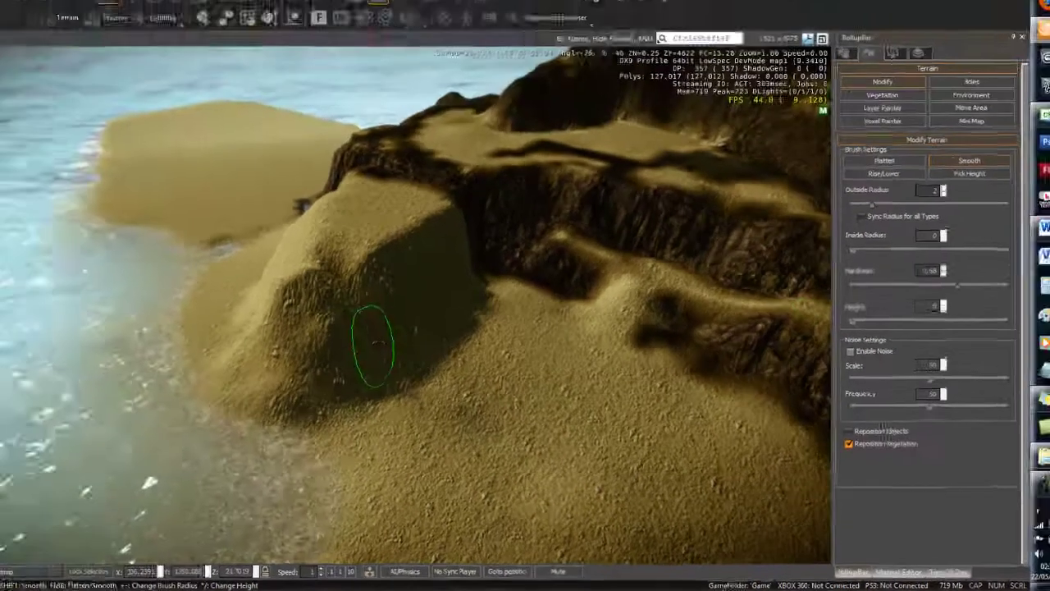
mouse_move(392, 304)
mouse_down()
mouse_move(381, 291)
mouse_move(338, 325)
mouse_move(349, 351)
mouse_move(382, 338)
mouse_up()
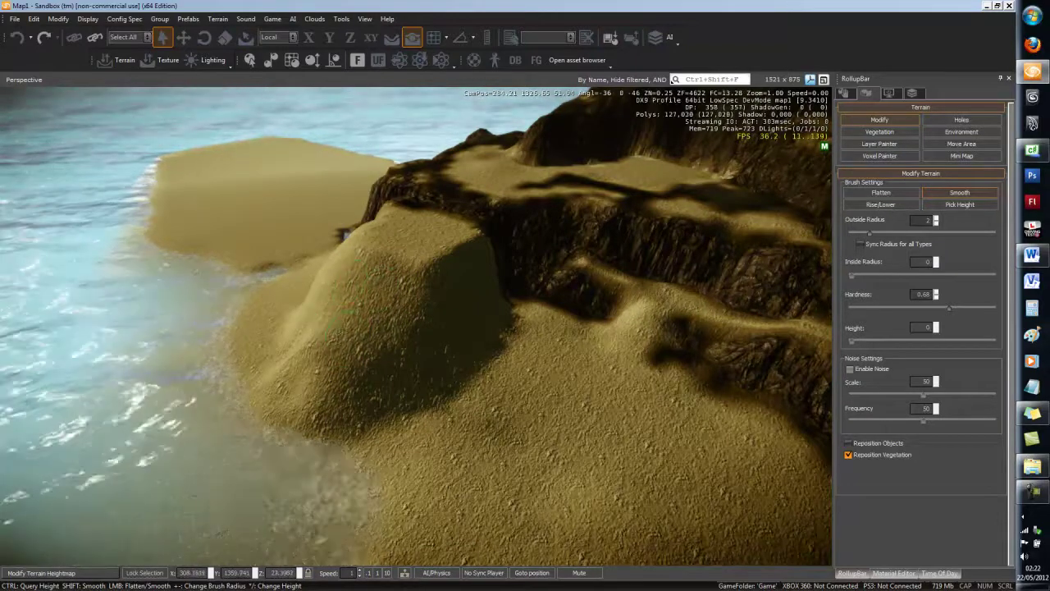
Examine the beach plateau, the shallow inlet and the neighbouring sandy shore from several viewpoints.
key(s)
right_drag(338, 316, 333, 319)
key(w)
key(s)
key(w)
key(s)
right_drag(327, 400, 370, 305)
key(a)
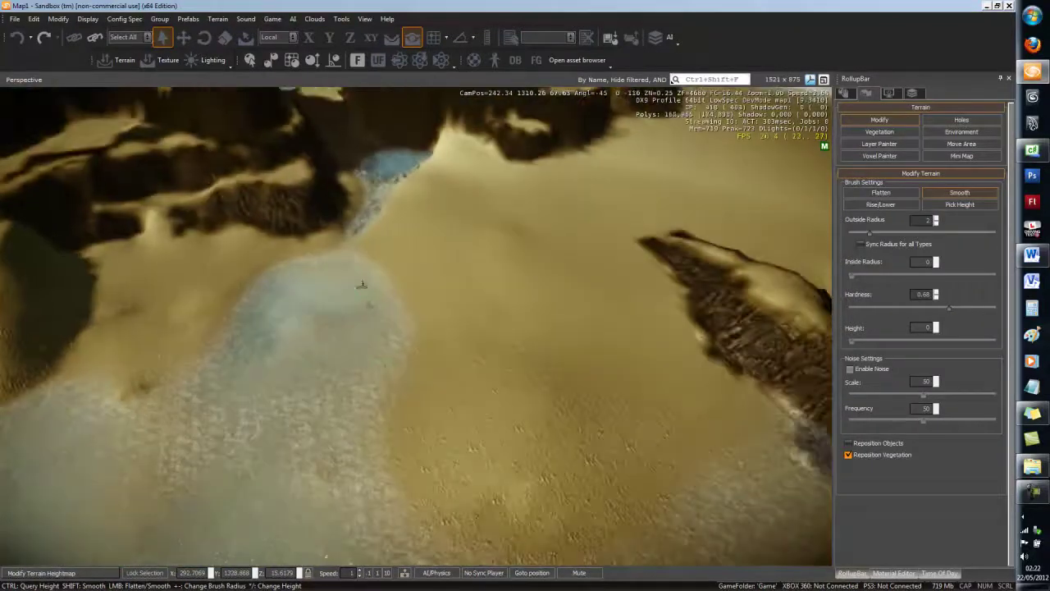
key(w)
mouse_move(313, 258)
right_down()
mouse_move(317, 274)
mouse_move(318, 265)
right_up()
key(s)
key(a)
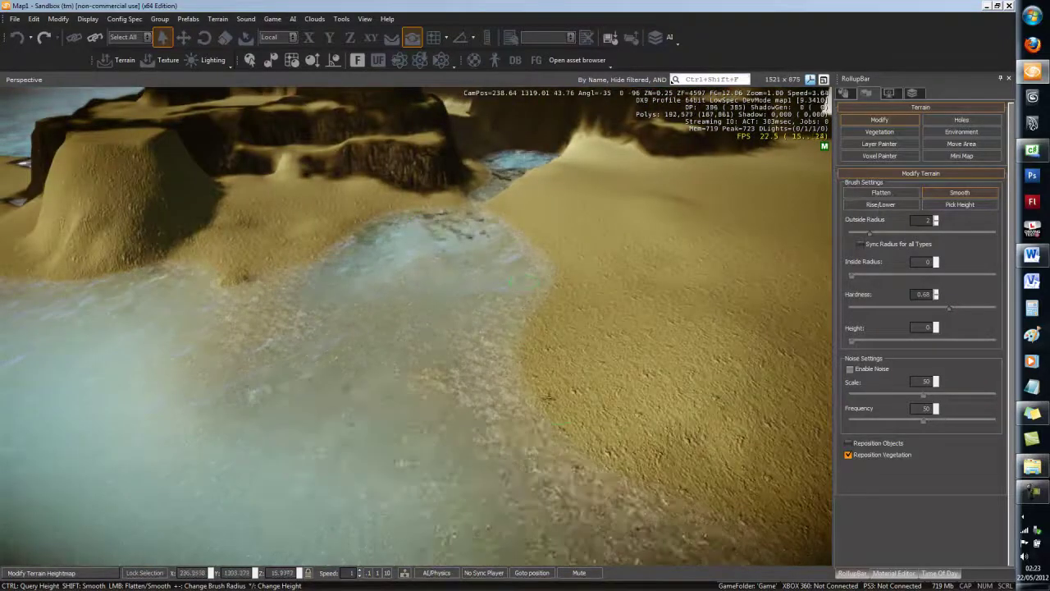
right_drag(610, 467, 725, 388)
key(s)
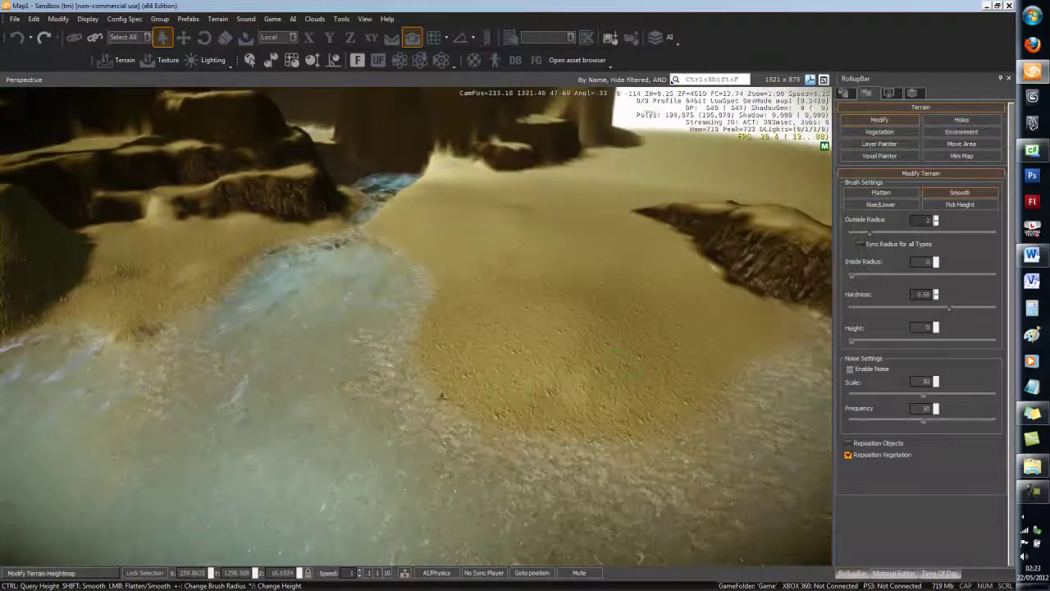
right_drag(399, 320, 561, 176)
key(w)
key(s)
Compare the Flatten and Rise/Lower brush settings while surveying the shallow inlet beside the plateau.
click(888, 193)
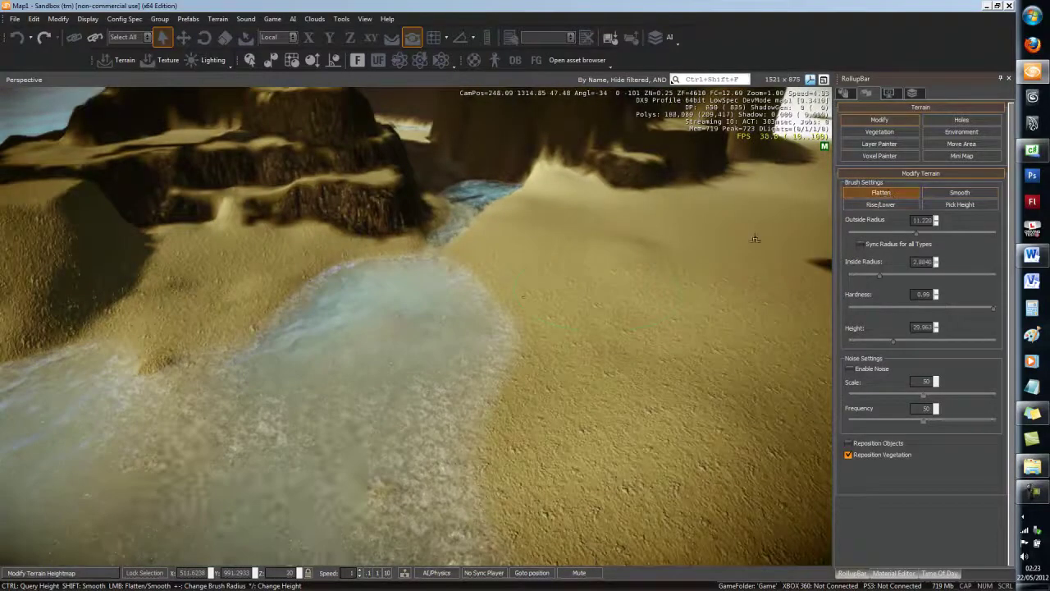
key(s)
right_drag(433, 319, 448, 365)
key(w)
scroll(447, 364, down, 3)
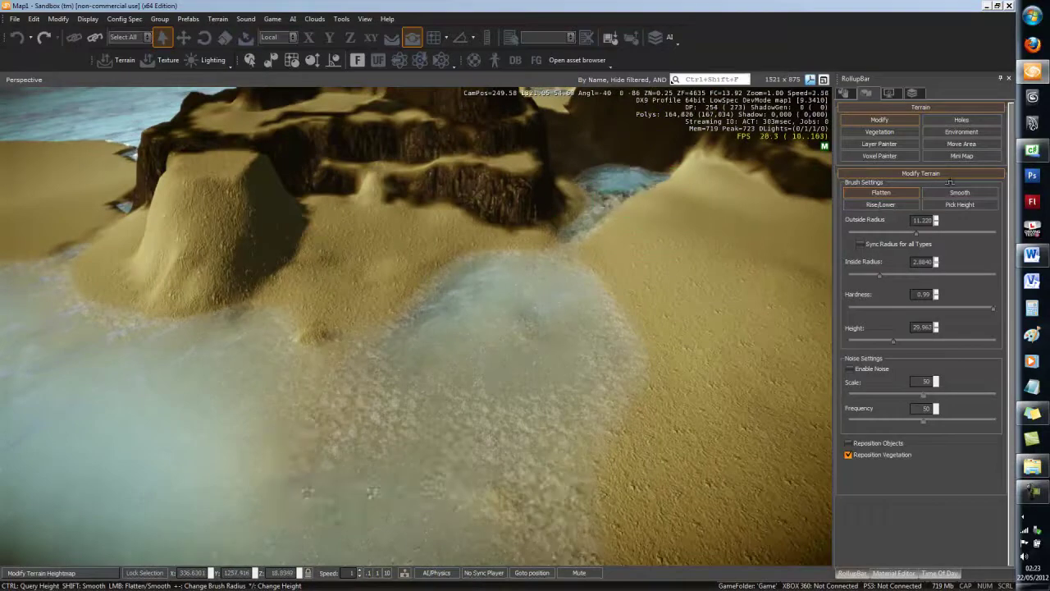
click(880, 204)
right_drag(581, 271, 539, 282)
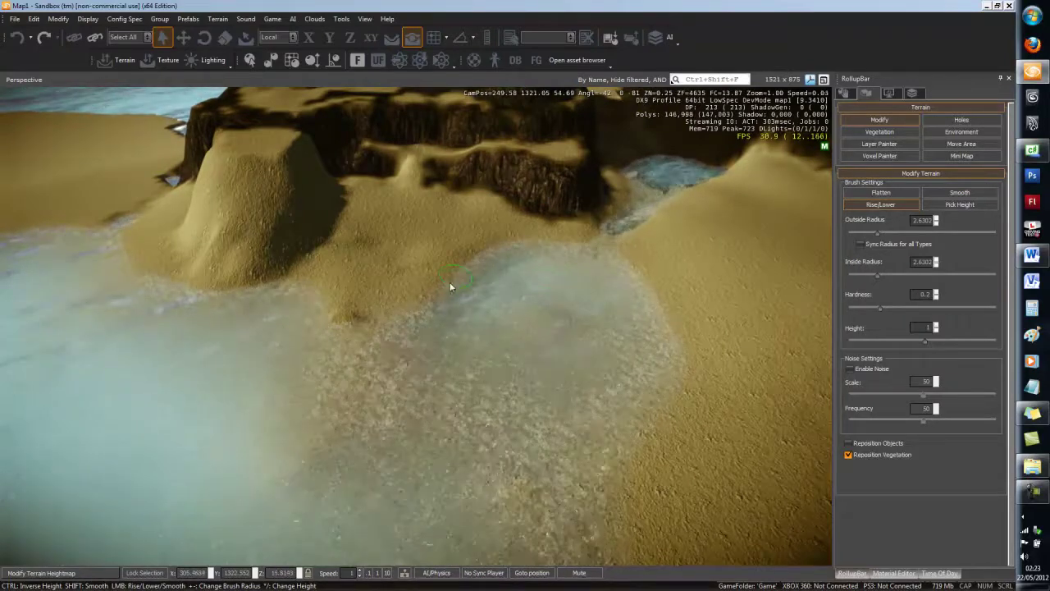
key(w)
mouse_move(559, 298)
right_down()
mouse_move(563, 289)
mouse_move(564, 298)
right_up()
key(w)
key(s)
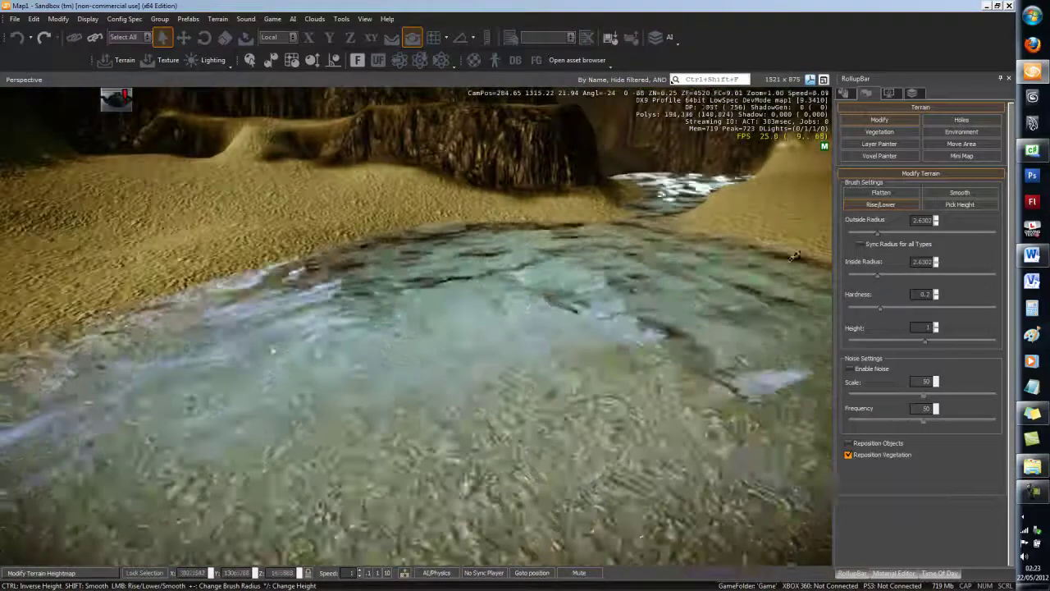
Pick the height of the shallow inlet's seabed, 15.059, for the Flatten brush.
click(882, 193)
key(w)
right_drag(653, 296, 642, 307)
key(s)
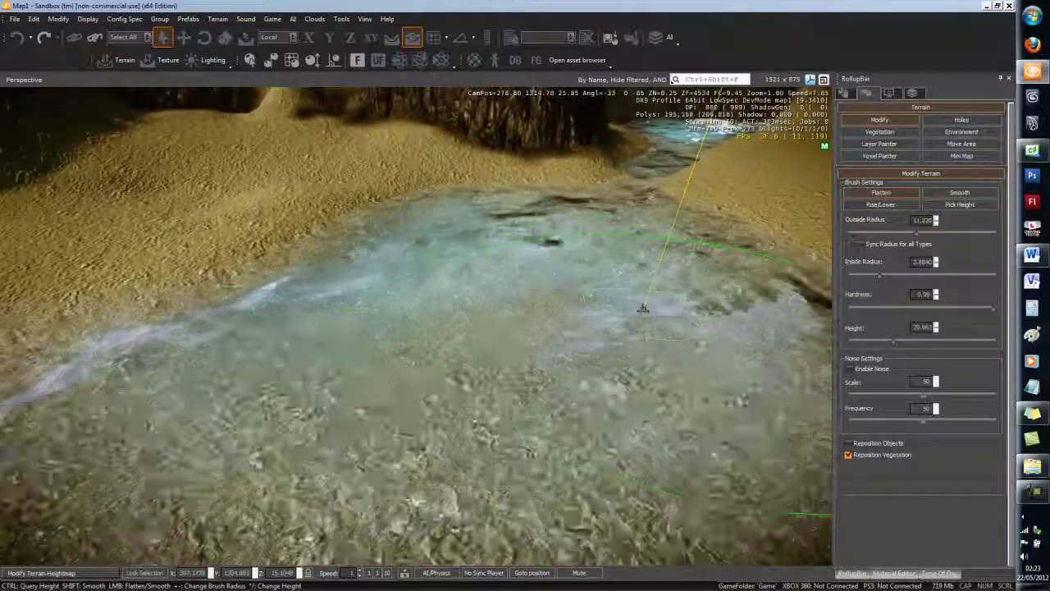
click(959, 204)
click(533, 362)
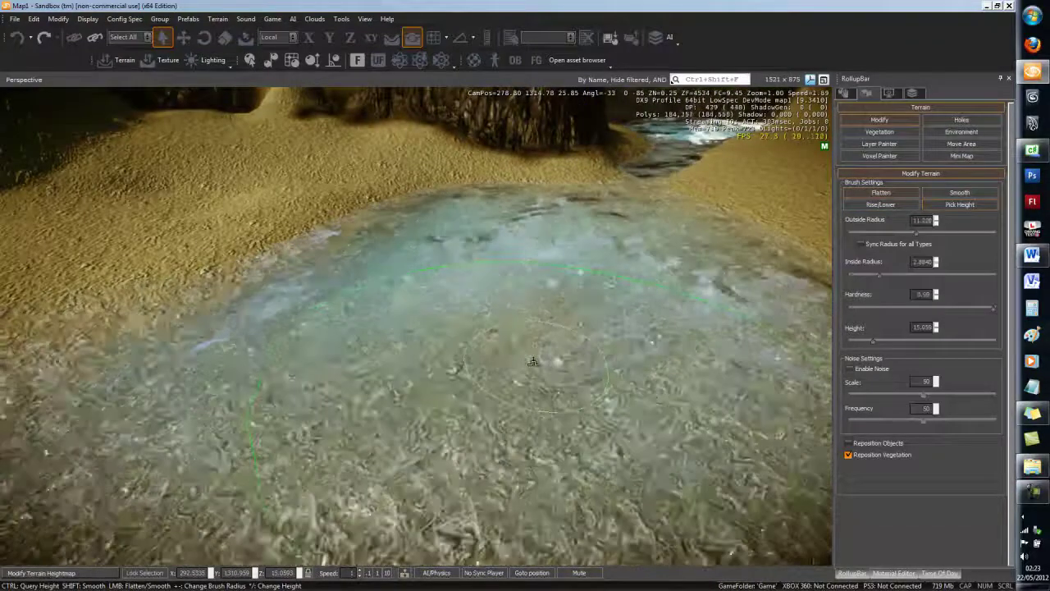
Inspect the inlet's seabed up close and the sandy beaches on both sides of it.
right_drag(533, 362, 474, 348)
key(s)
key(w)
scroll(474, 396, down, 5)
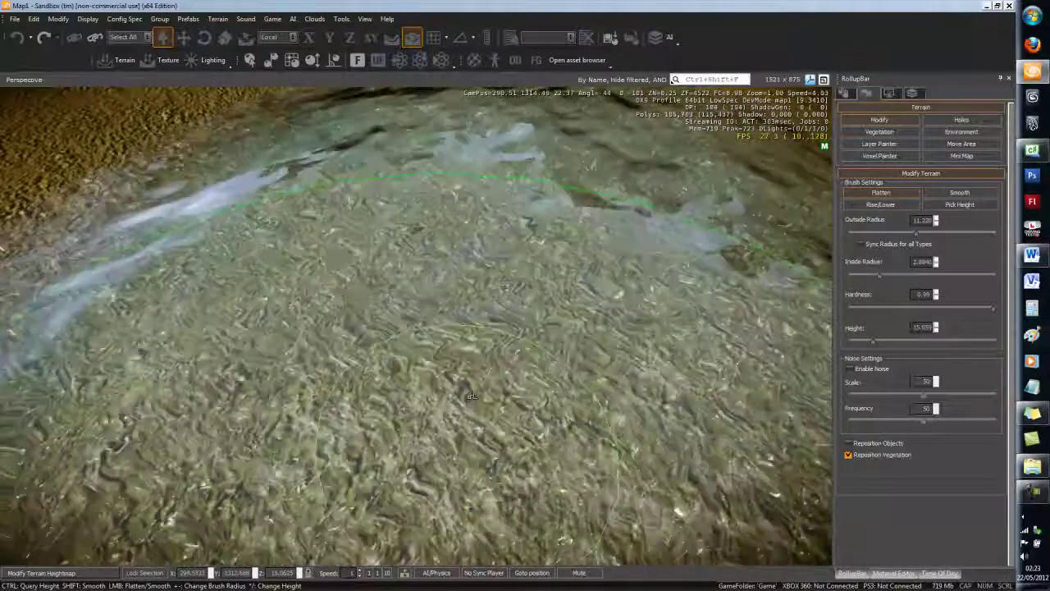
scroll(473, 397, down, 8)
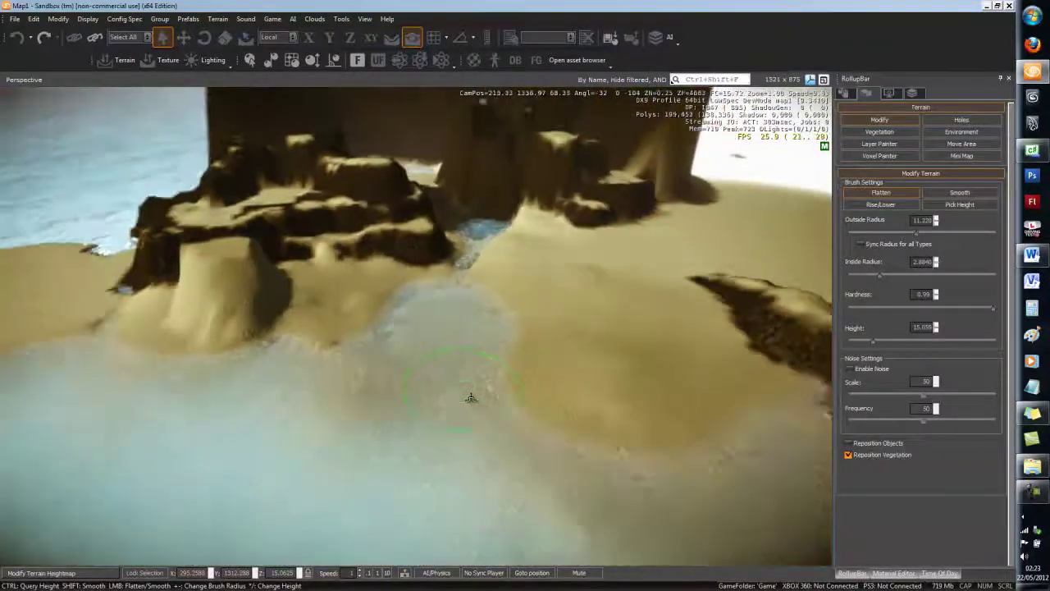
key(d)
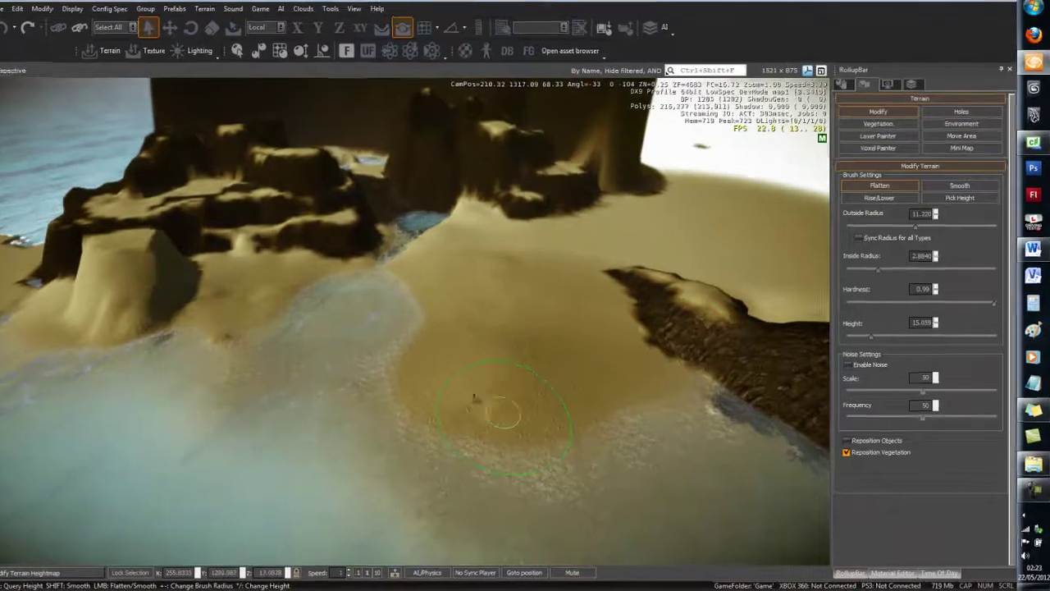
right_drag(476, 402, 481, 409)
key(w)
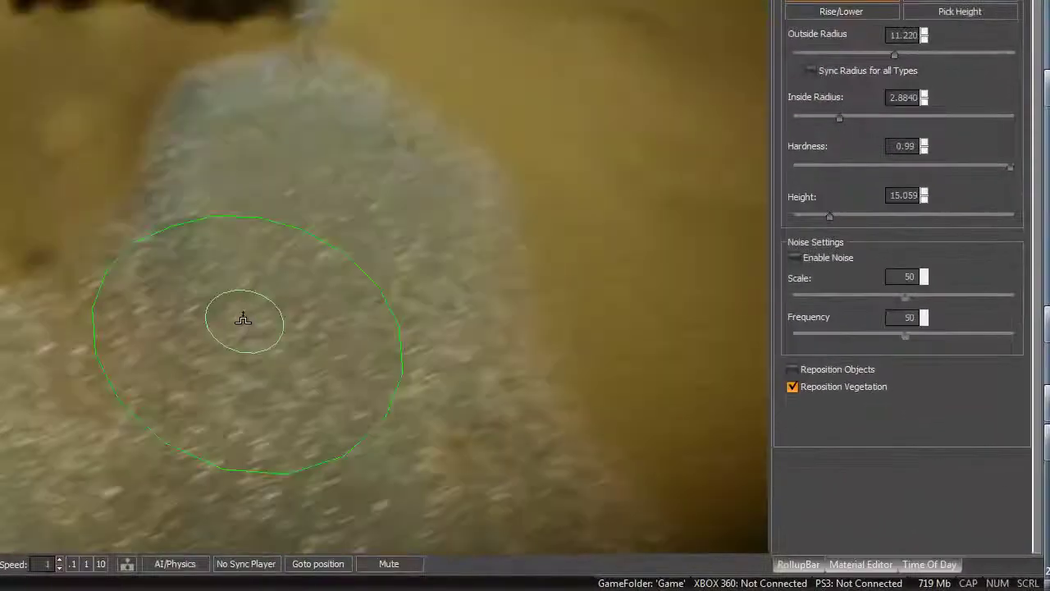
key(s)
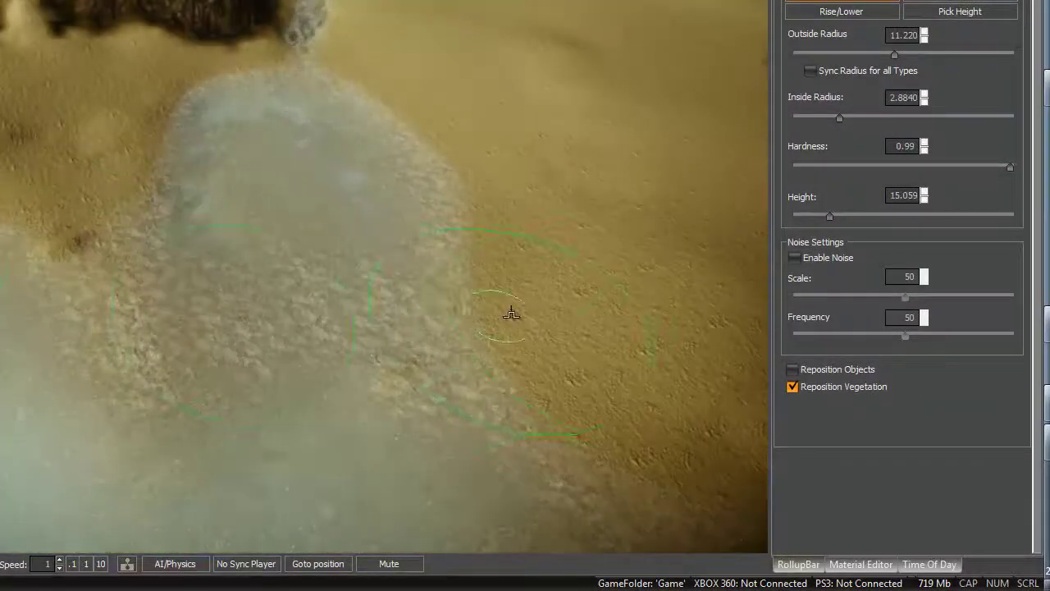
Examine the steep cliff wall and the rocky ledges at its foot.
key(s)
mouse_move(464, 255)
right_down()
mouse_move(460, 263)
mouse_move(452, 253)
mouse_move(473, 257)
mouse_move(463, 251)
right_up()
key(w)
key(s)
key(w)
key(w)
key(s)
scroll(462, 251, down, 10)
scroll(268, 239, up, 10)
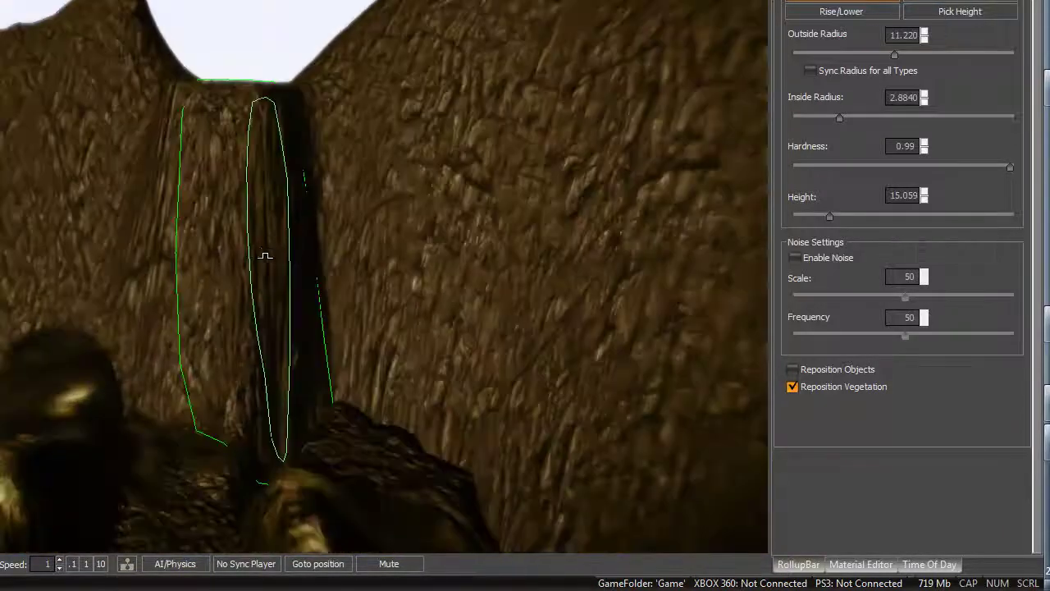
scroll(249, 234, down, 6)
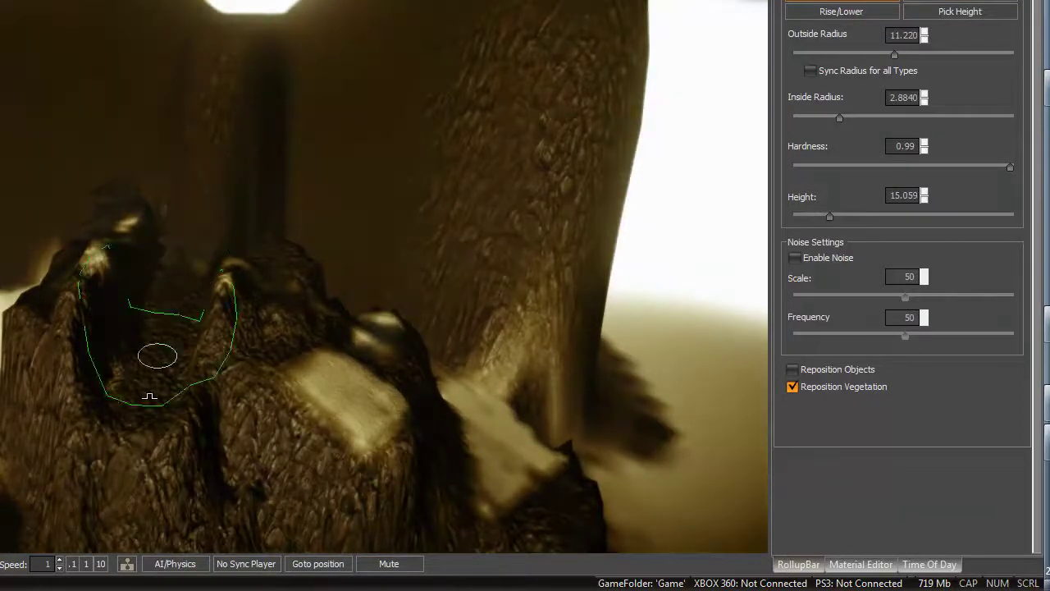
Pick the height of the rocky channel between the ridges below the cliff, 40.007, for the Flatten brush.
key(w)
right_drag(347, 171, 346, 172)
key(s)
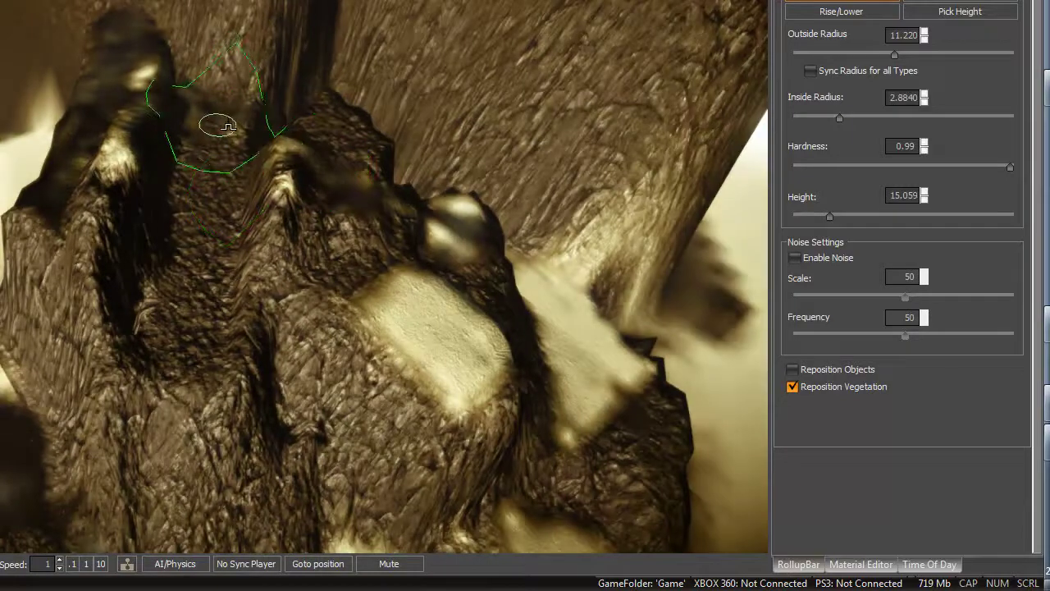
click(960, 11)
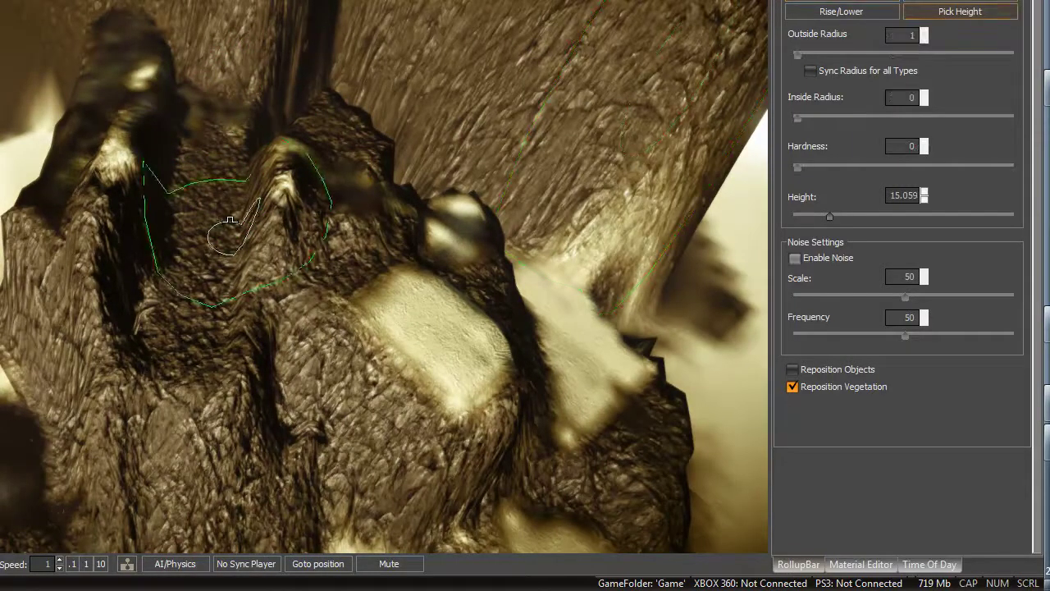
click(215, 195)
Set the Flatten brush to outside radius 6.0255, inside radius 1.4125 and hardness 0.88 at the rocky channel.
scroll(217, 183, up, 5)
scroll(217, 185, up, 2)
scroll(215, 186, down, 6)
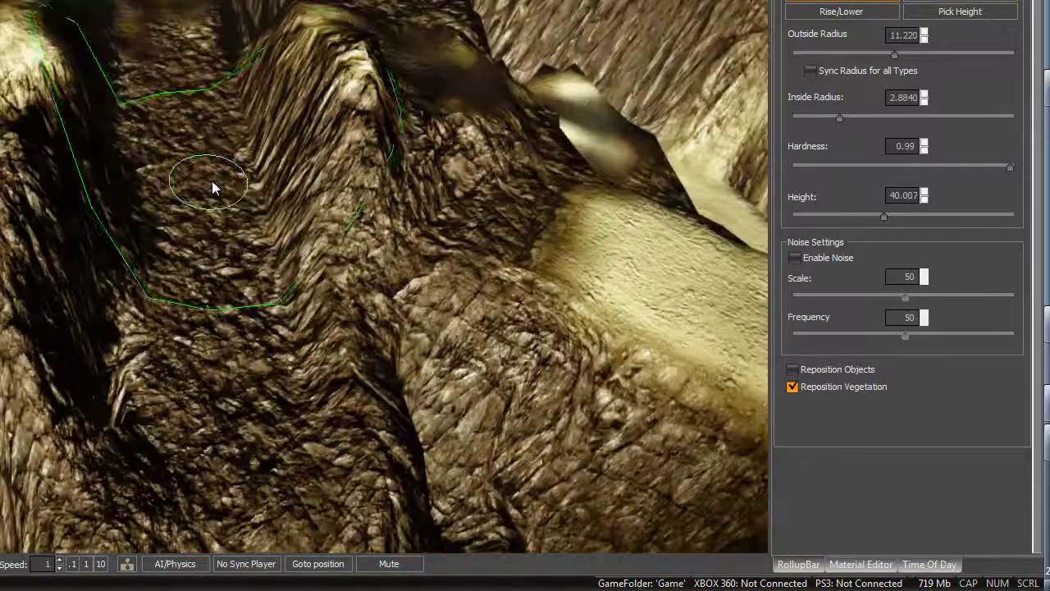
key(ctrl)
ctrl+click(184, 39)
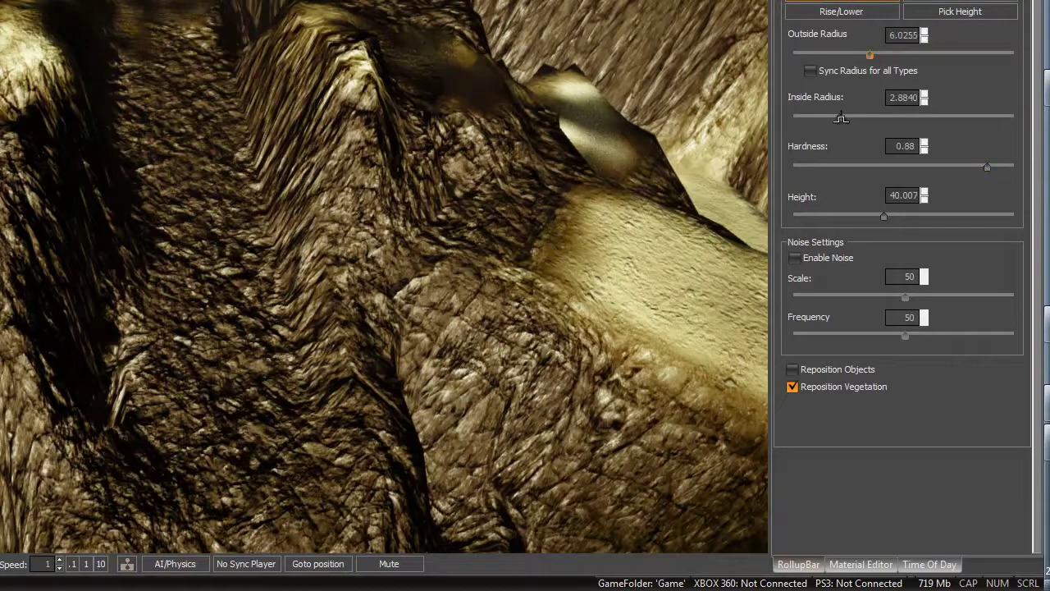
drag(841, 118, 812, 118)
drag(200, 124, 195, 197)
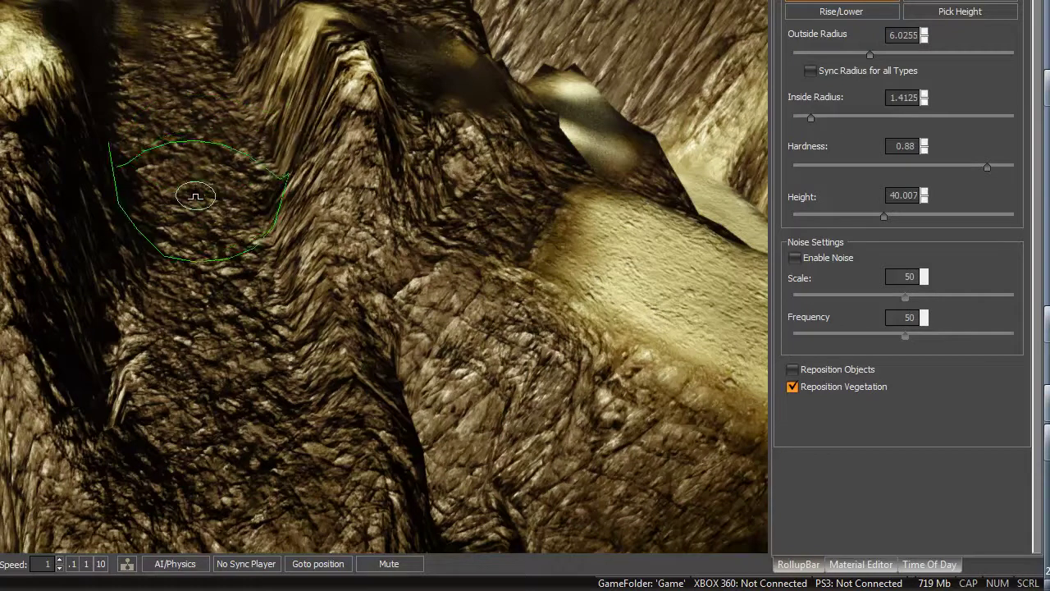
key(ctrl+z)
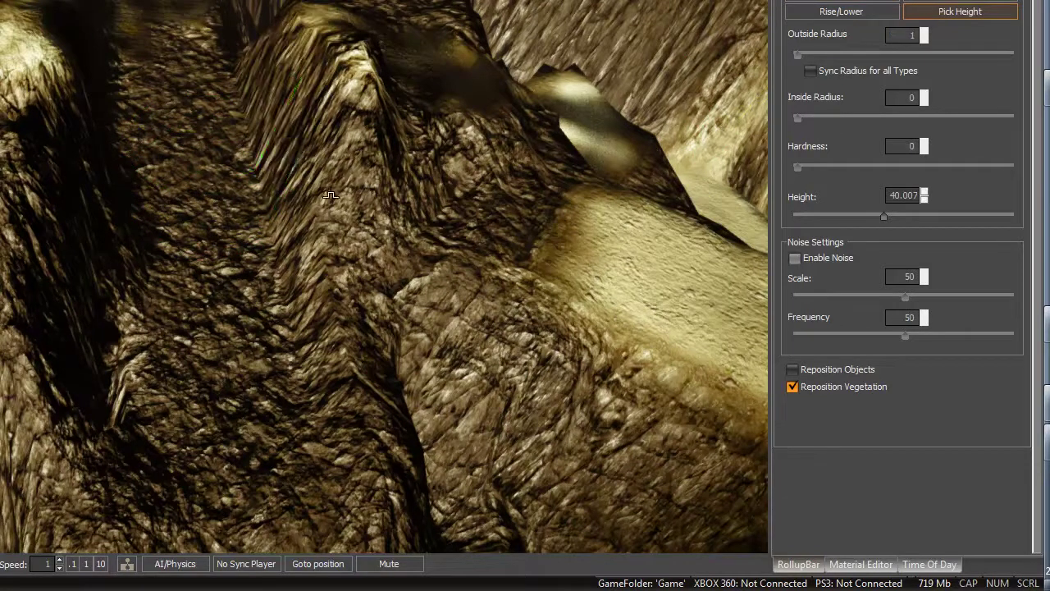
Survey the cliffs, the beach and the stream between them from farther away.
key(s)
mouse_move(321, 123)
right_down()
mouse_move(288, 83)
mouse_move(334, 86)
mouse_move(291, 77)
mouse_move(306, 79)
right_up()
key(s)
key(w)
key(s)
key(w)
key(s)
mouse_move(289, 79)
right_down()
mouse_move(300, 89)
mouse_move(302, 80)
right_up()
right_drag(202, 148, 199, 150)
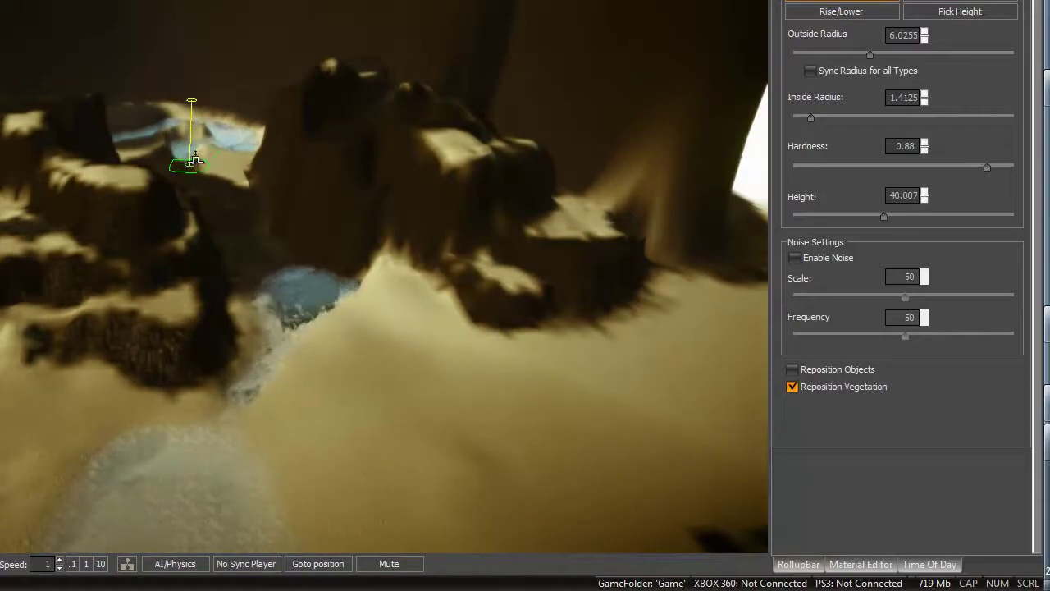